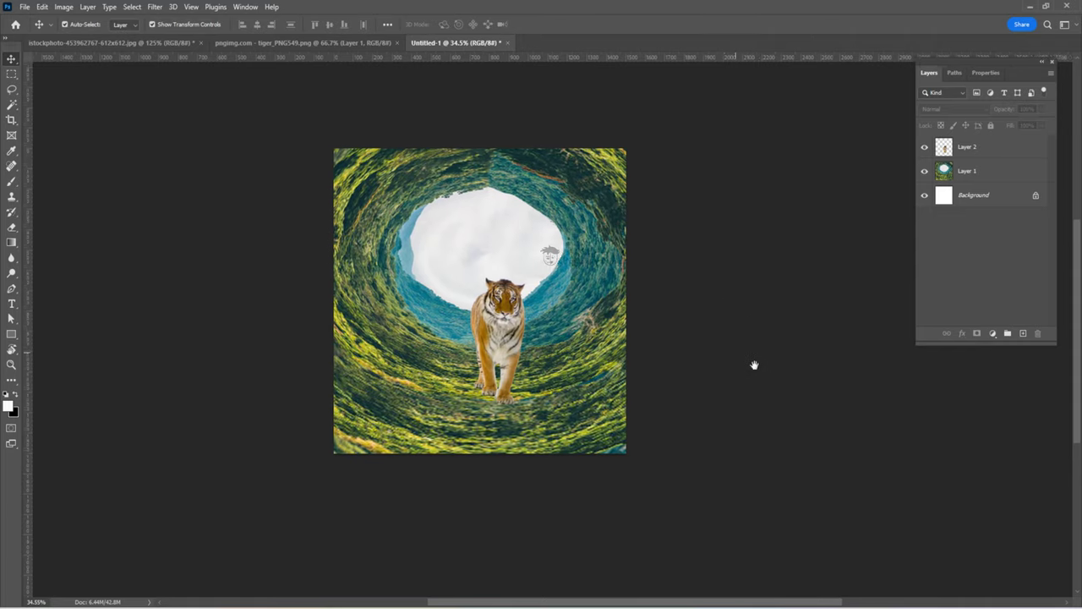
# Zoom in and out on the finished tiger tunnel composite to preview it
pyautogui.scroll(3, 545, 371)
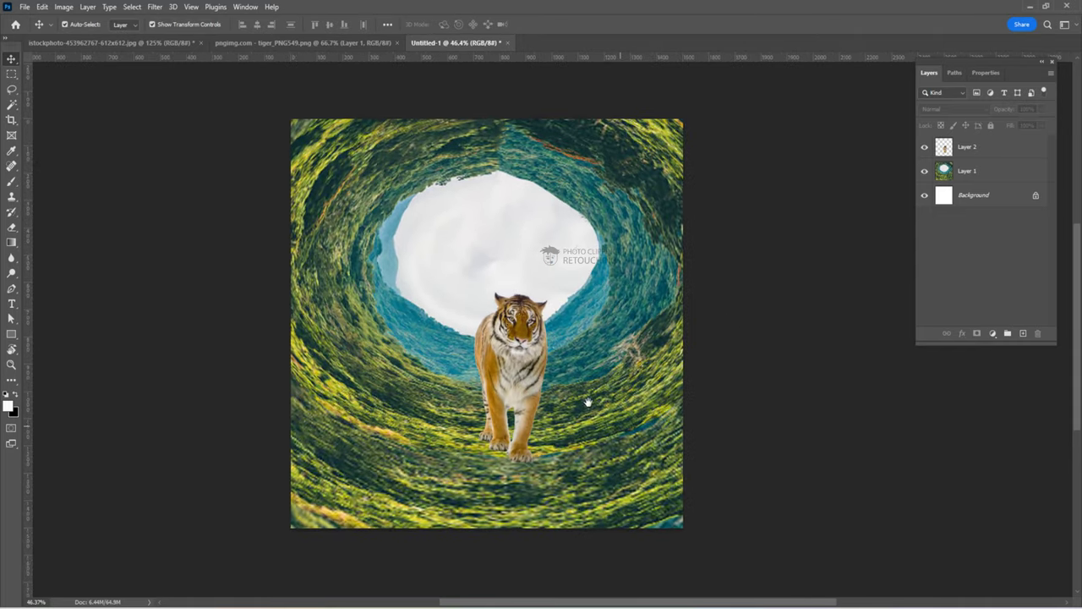
pyautogui.scroll(-3, 587, 400)
pyautogui.scroll(4, 587, 400)
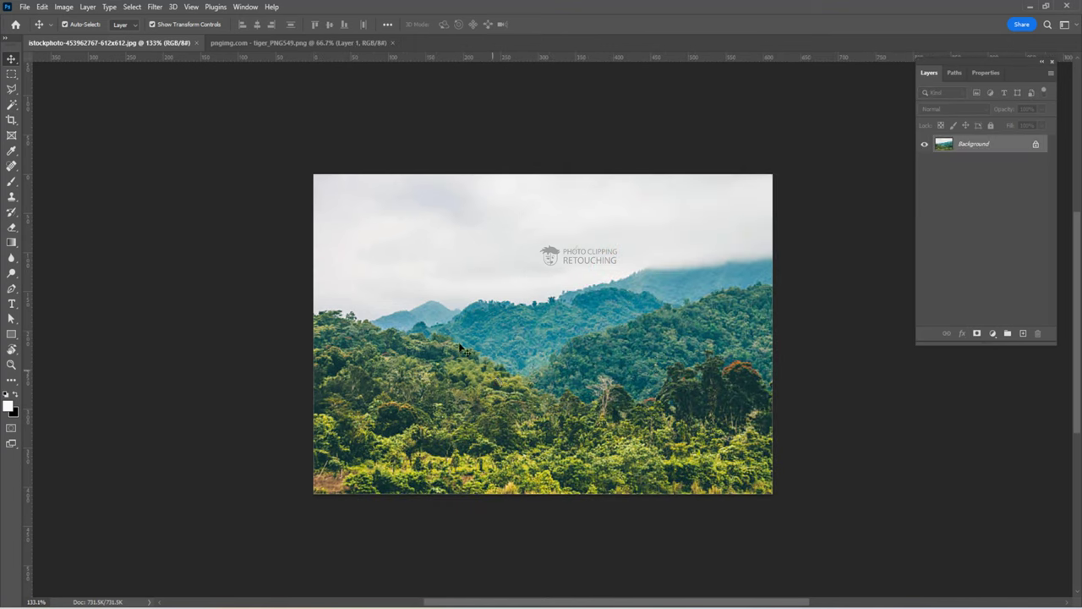
# Apply Filter > Distort > Polar Coordinates (Rectangular to Polar) to the forest photo
pyautogui.click(154, 7)
pyautogui.moveTo(217, 179)
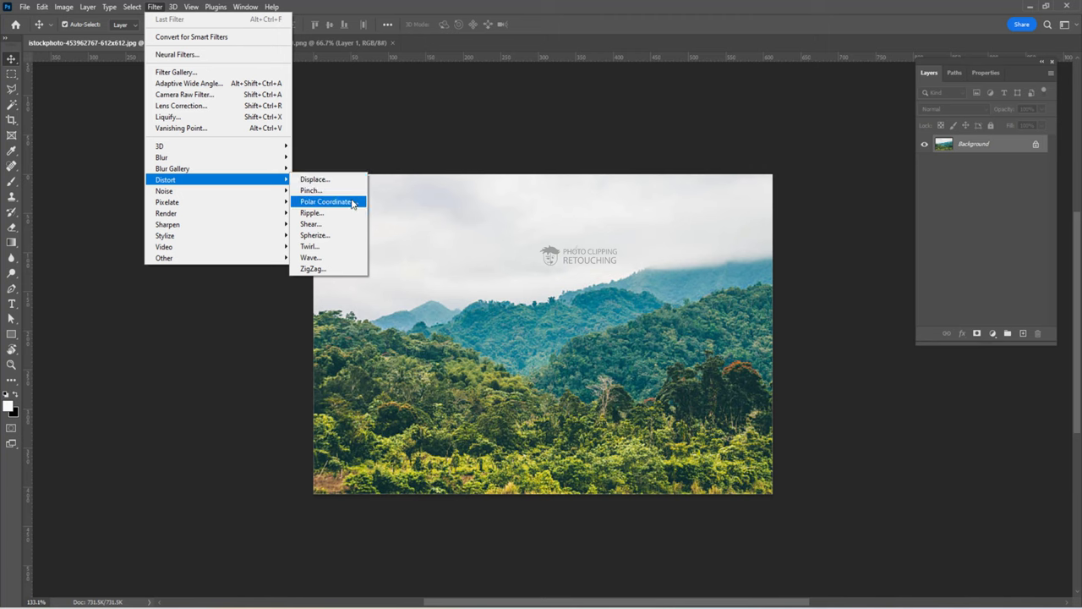
pyautogui.click(354, 206)
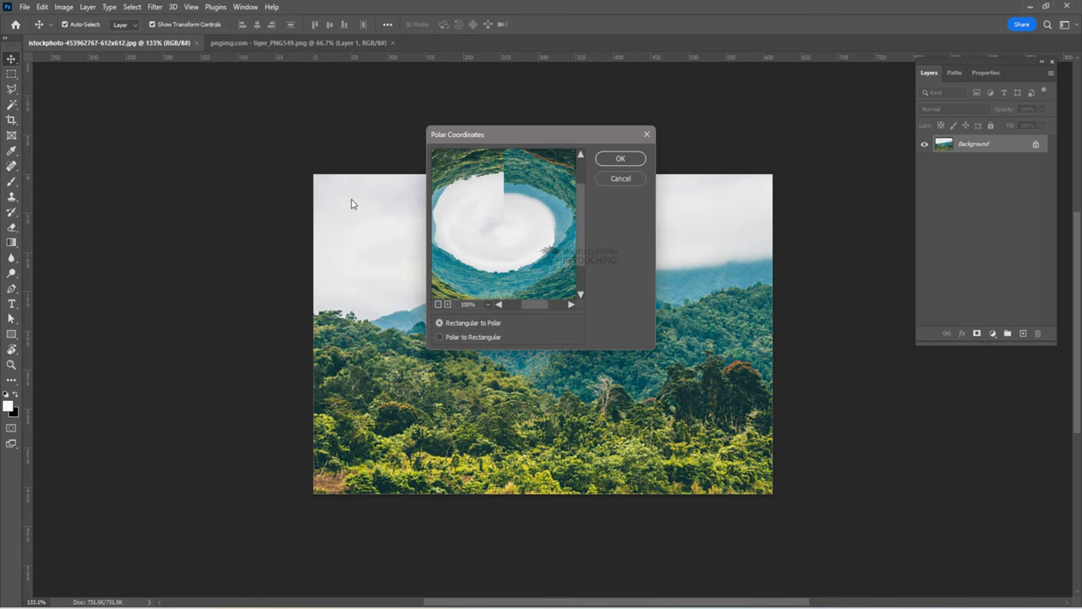
pyautogui.click(618, 160)
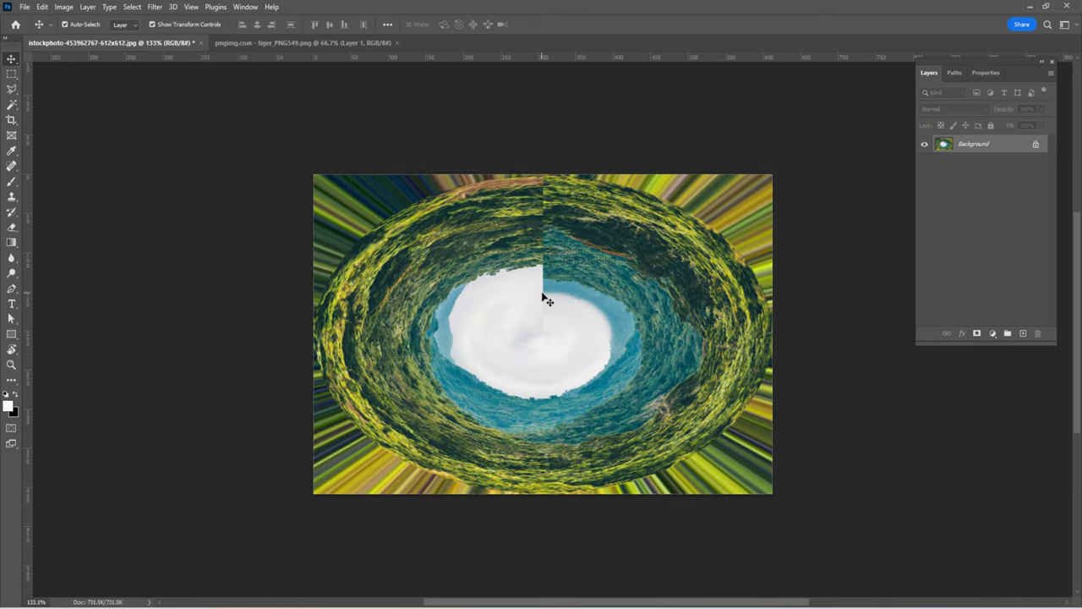
pyautogui.rightClick(11, 88)
# Lasso the vertical seam in the sky opening and Content-Aware Fill it
pyautogui.click(50, 88)
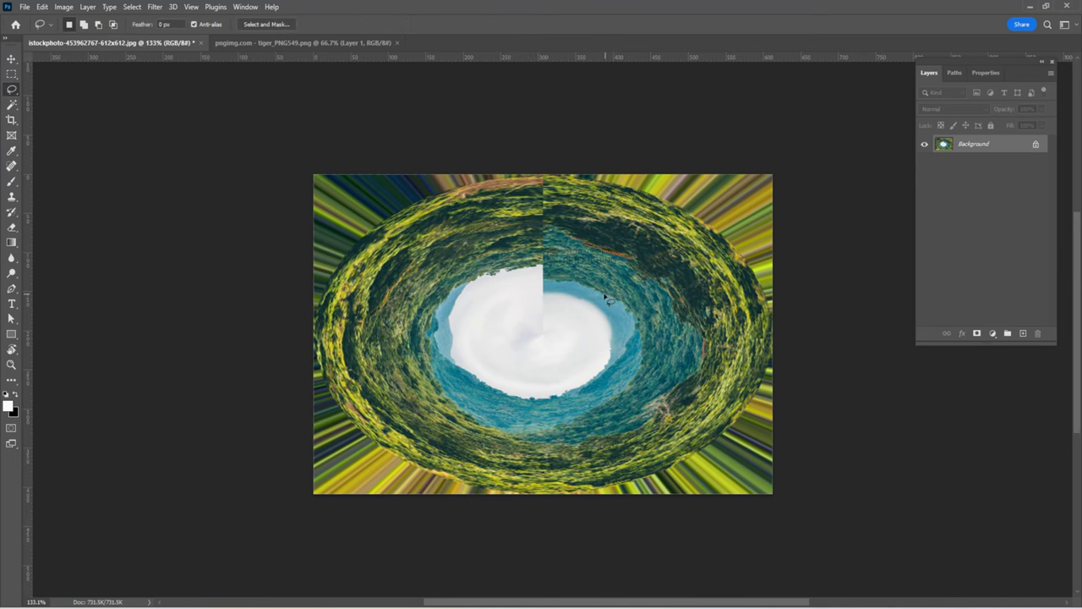
pyautogui.scroll(5, 520, 298)
pyautogui.scroll(1, 520, 296)
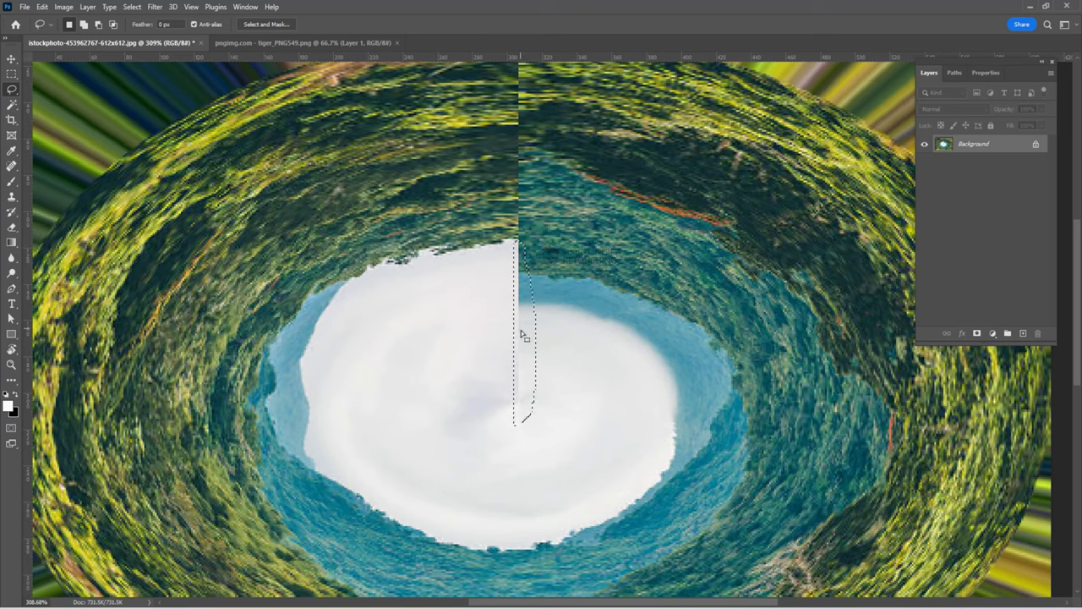
pyautogui.rightClick(522, 334)
pyautogui.click(567, 472)
pyautogui.press('Return')
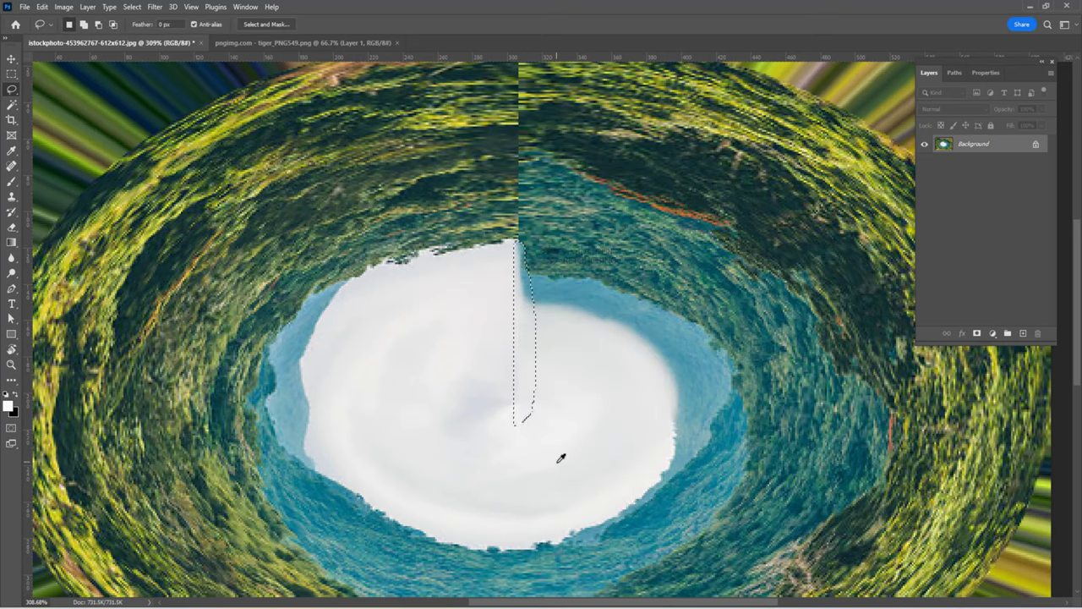
pyautogui.hotkey('ctrl', 'd')
pyautogui.scroll(-2, 560, 457)
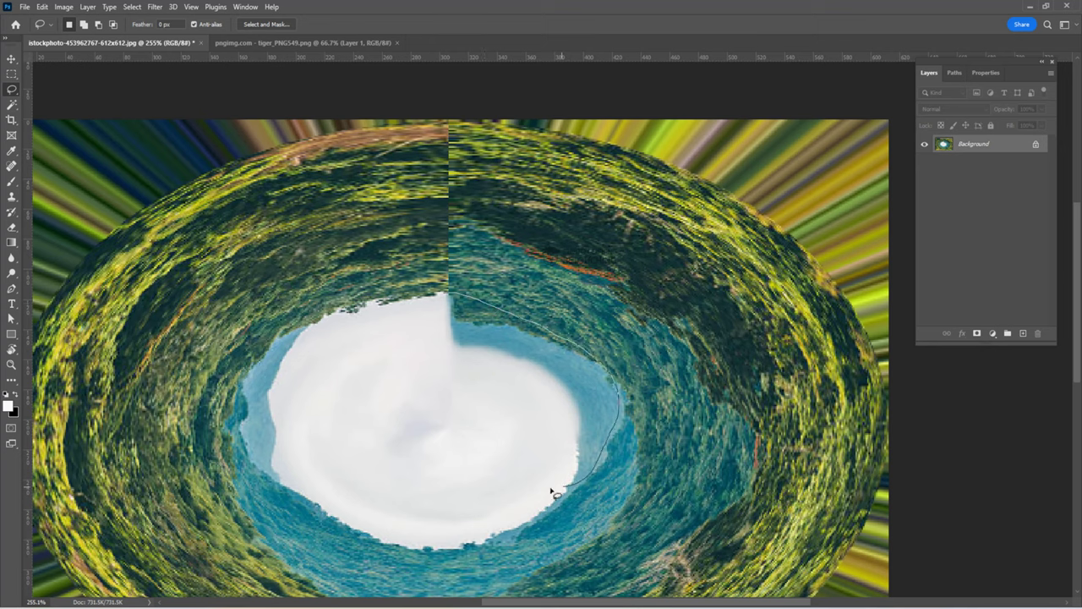
# Lasso the remaining seam on the sky's right side and Content-Aware Fill it twice
pyautogui.moveTo(441, 325); pyautogui.dragTo(445, 297)
pyautogui.rightClick(448, 318)
pyautogui.click(503, 481)
pyautogui.press('Return')
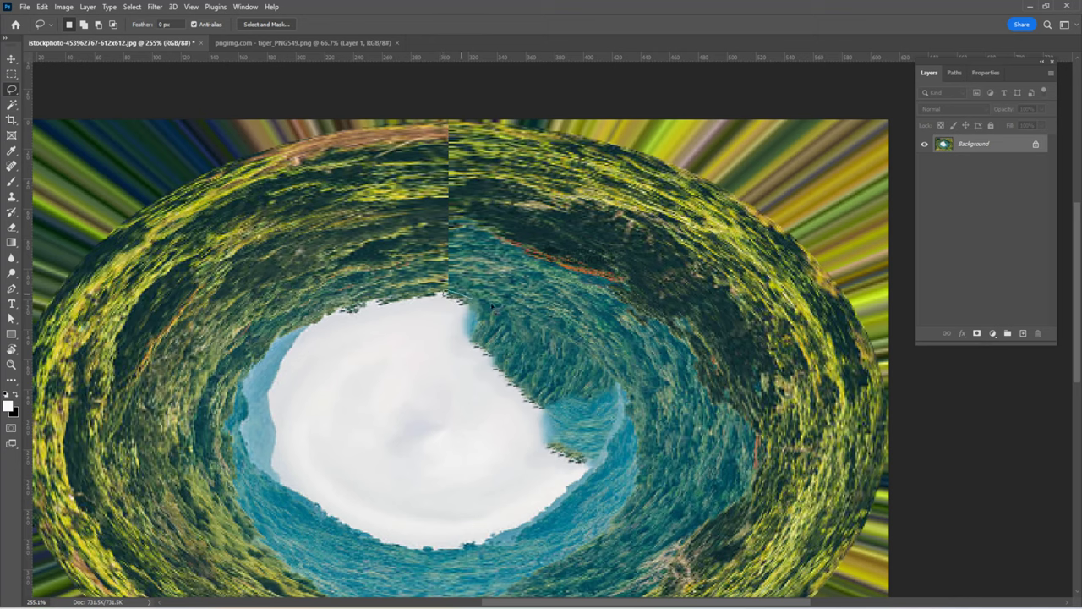
pyautogui.rightClick(487, 366)
pyautogui.click(504, 501)
pyautogui.press('Return')
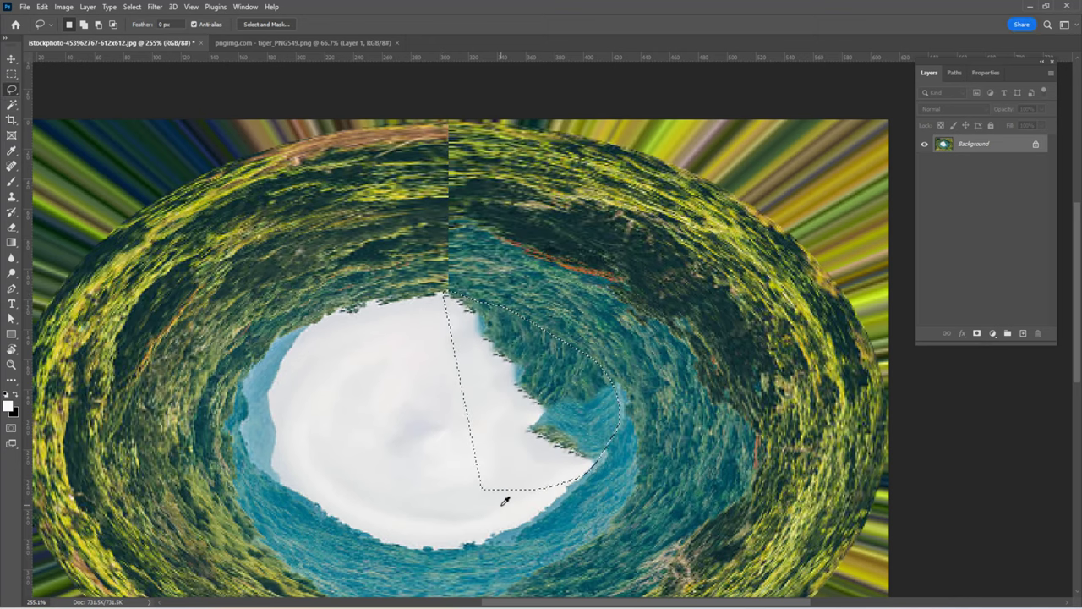
# Clone cloud texture over the leftover seam area with the Clone Stamp tool
pyautogui.rightClick(11, 196)
pyautogui.click(59, 198)
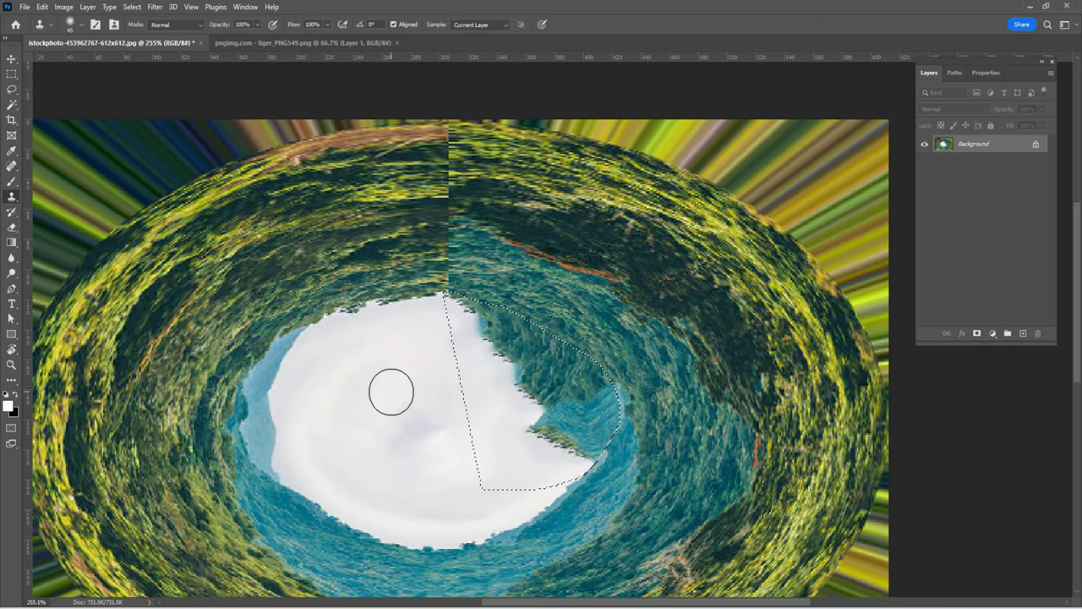
pyautogui.scroll(2, 389, 388)
pyautogui.moveTo(507, 288)
pyautogui.mouseDown()
pyautogui.moveTo(659, 380)
pyautogui.moveTo(592, 406)
pyautogui.mouseUp()
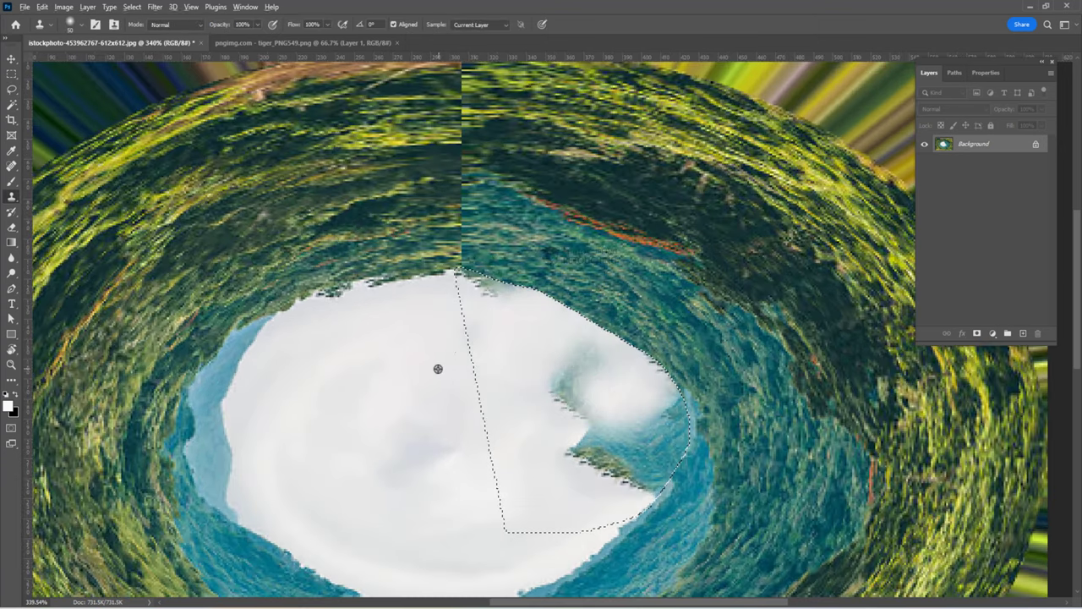
pyautogui.moveTo(438, 369); pyautogui.dragTo(474, 329)
pyautogui.moveTo(507, 288)
pyautogui.mouseDown()
pyautogui.moveTo(491, 279)
pyautogui.moveTo(523, 453)
pyautogui.mouseUp()
# Clone white cloud over the remaining dark streaks and the sky's top edge
pyautogui.moveTo(618, 471); pyautogui.dragTo(680, 406)
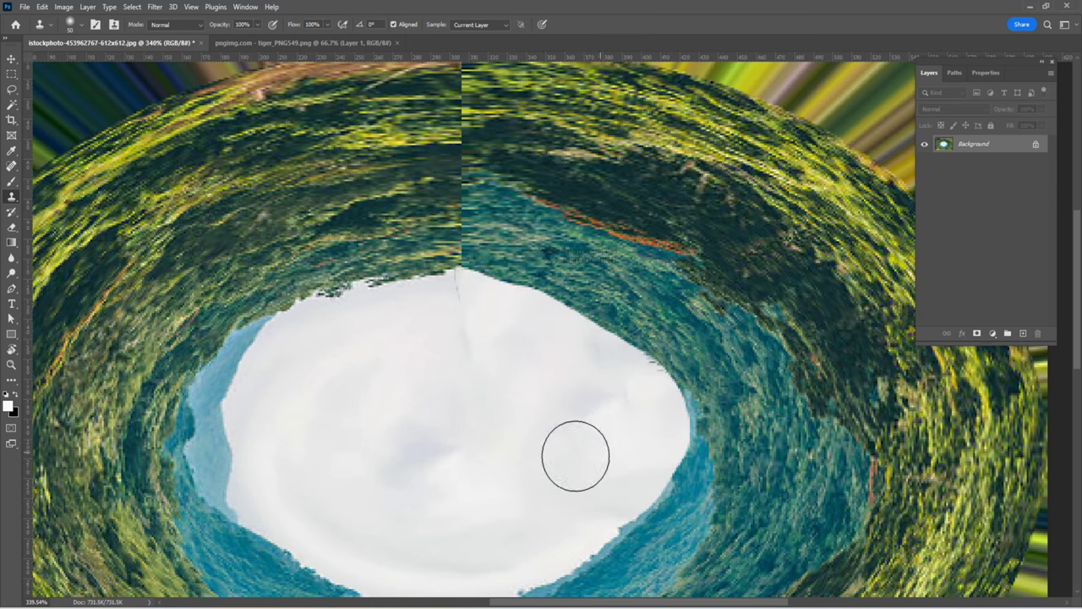
pyautogui.scroll(1, 575, 456)
pyautogui.moveTo(447, 405); pyautogui.dragTo(466, 301)
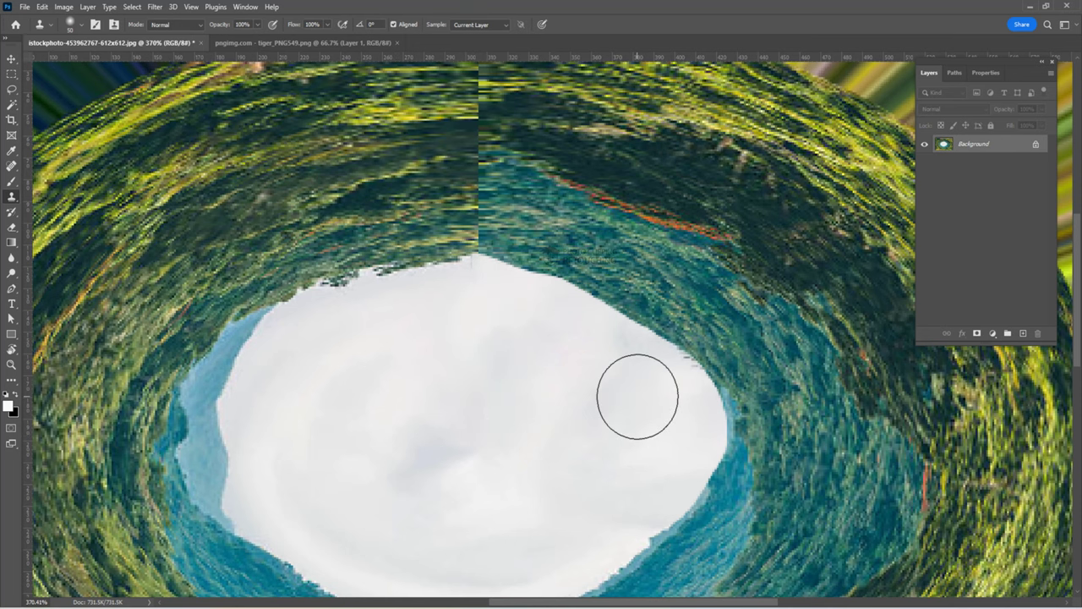
pyautogui.scroll(-8, 592, 419)
pyautogui.scroll(-2, 533, 447)
pyautogui.scroll(-3, 519, 451)
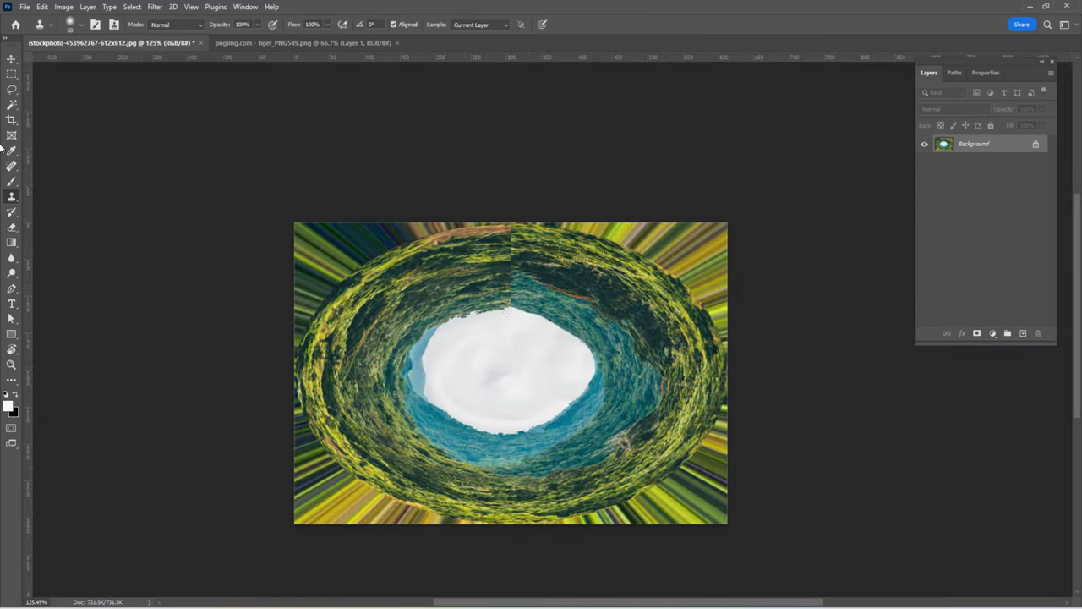
pyautogui.click(10, 60)
# Create a new white document 1500 px wide
pyautogui.hotkey('ctrl', 'n')
pyautogui.write('1')
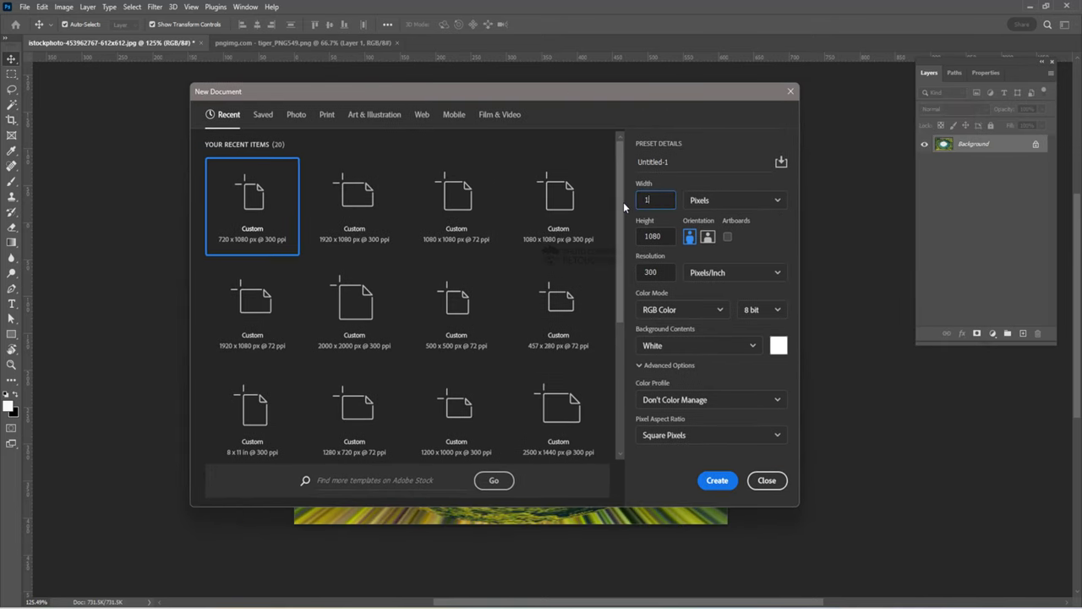
pyautogui.write('500')
pyautogui.press('Tab')
pyautogui.press('Return')
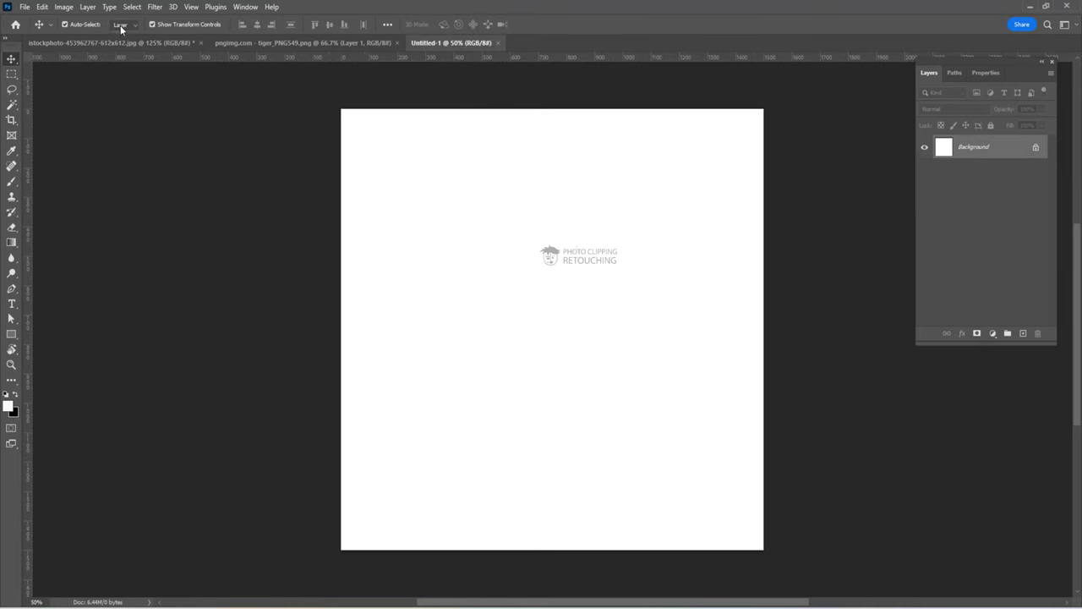
# Bring the tunnel image into Untitled-1 as Layer 1 and scale it up
pyautogui.click(106, 42)
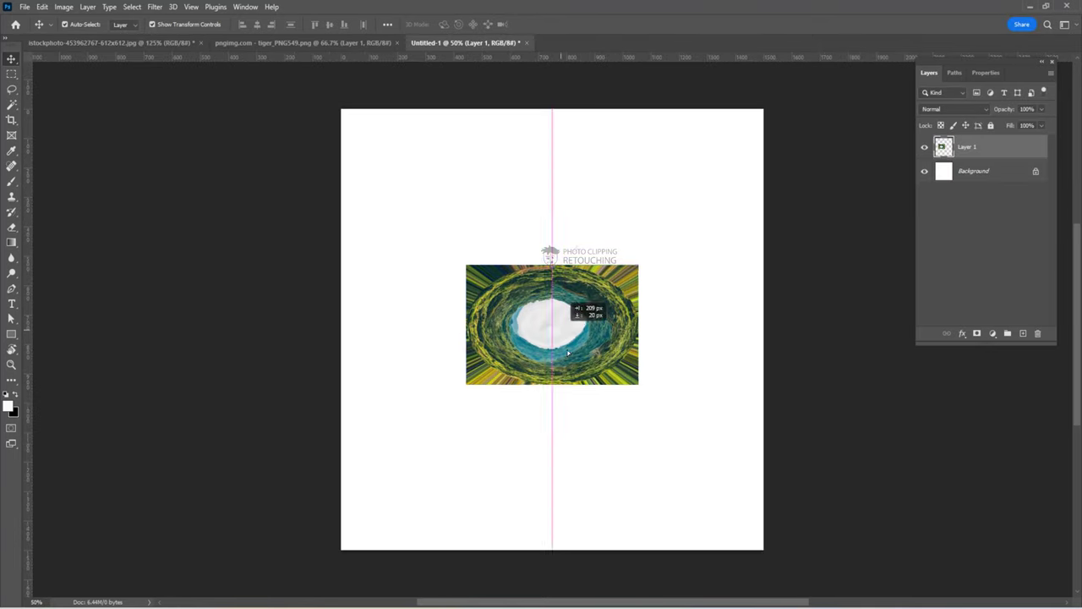
pyautogui.moveTo(412, 155); pyautogui.dragTo(579, 309)
pyautogui.moveTo(637, 384); pyautogui.dragTo(705, 479)
pyautogui.press('Return')
pyautogui.scroll(1, 652, 394)
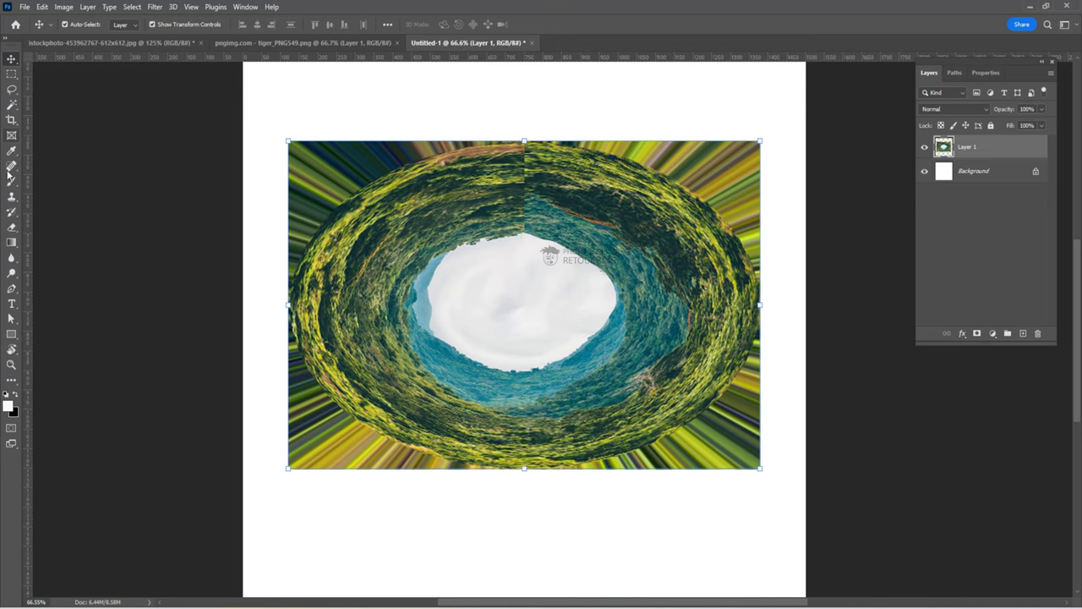
# Erase the tunnel layer's streaky lower-left edge with the Eraser tool
pyautogui.click(11, 226)
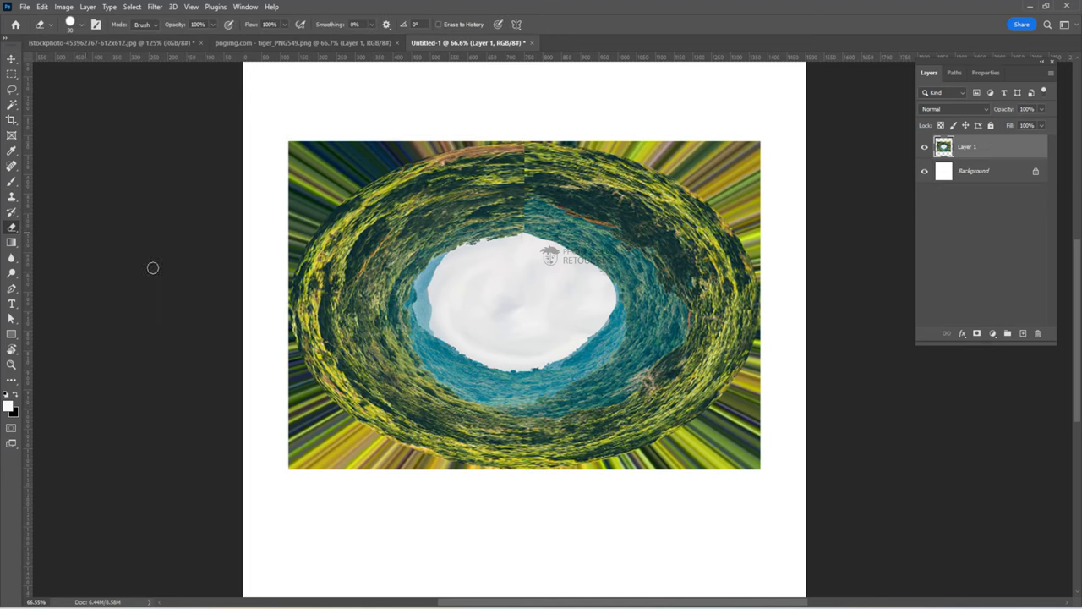
pyautogui.scroll(1, 237, 317)
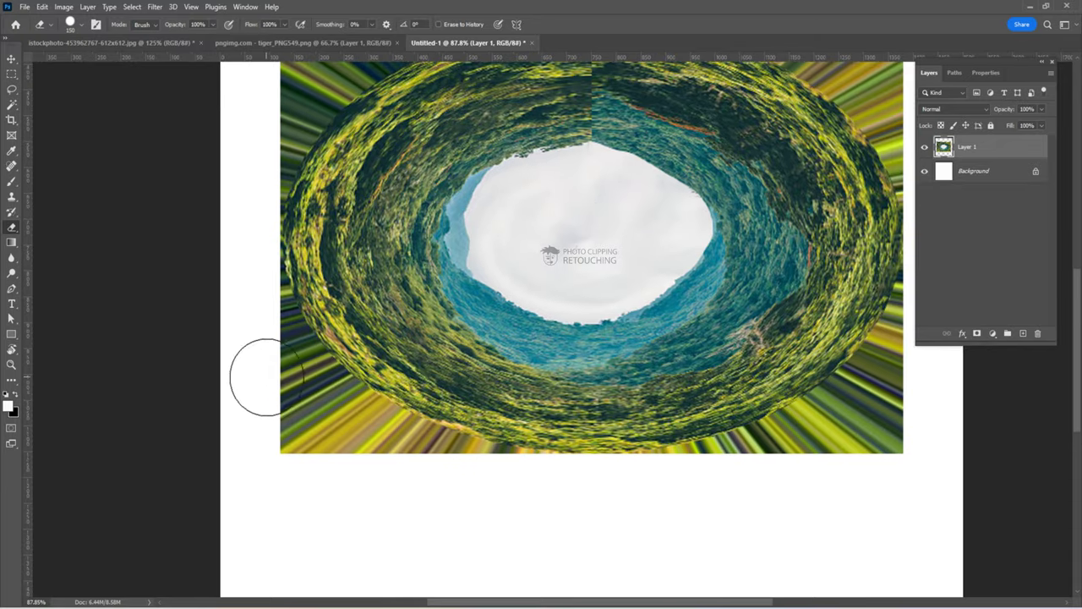
pyautogui.moveTo(253, 375); pyautogui.dragTo(451, 488)
pyautogui.scroll(1, 504, 486)
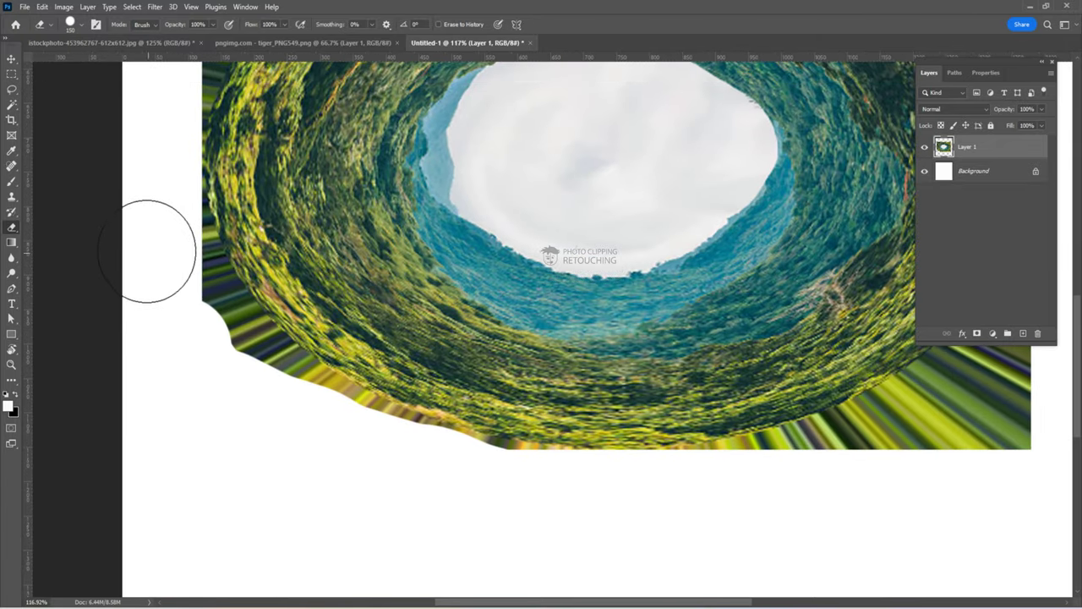
pyautogui.moveTo(149, 251); pyautogui.dragTo(530, 508)
pyautogui.hscroll(3, 531, 508)
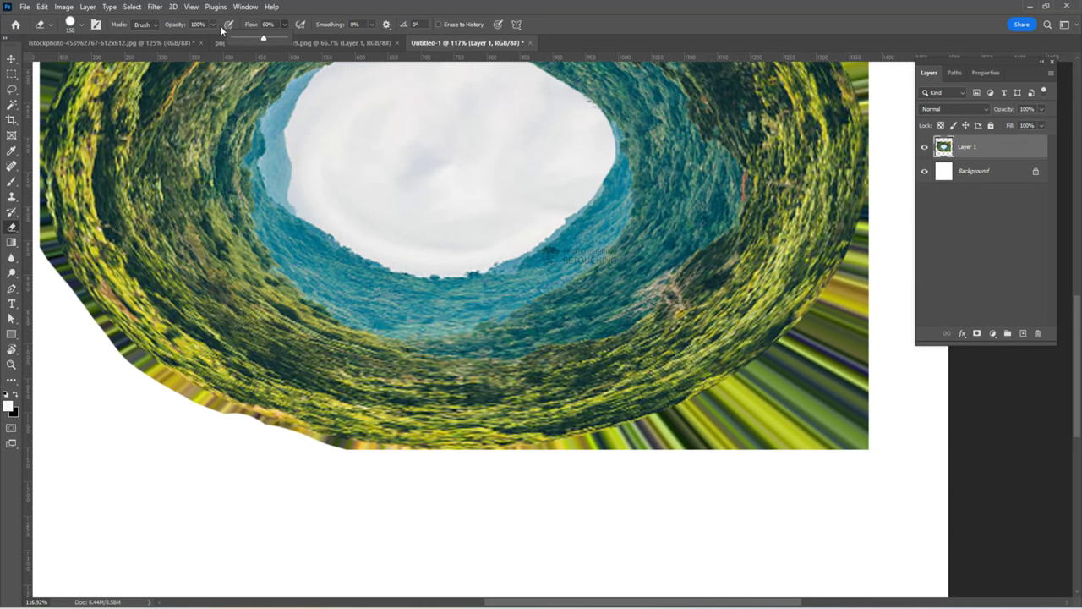
# Softly erase the lower-right edge, adjusting the eraser's opacity and flow
pyautogui.click(213, 26)
pyautogui.scroll(-3, 649, 364)
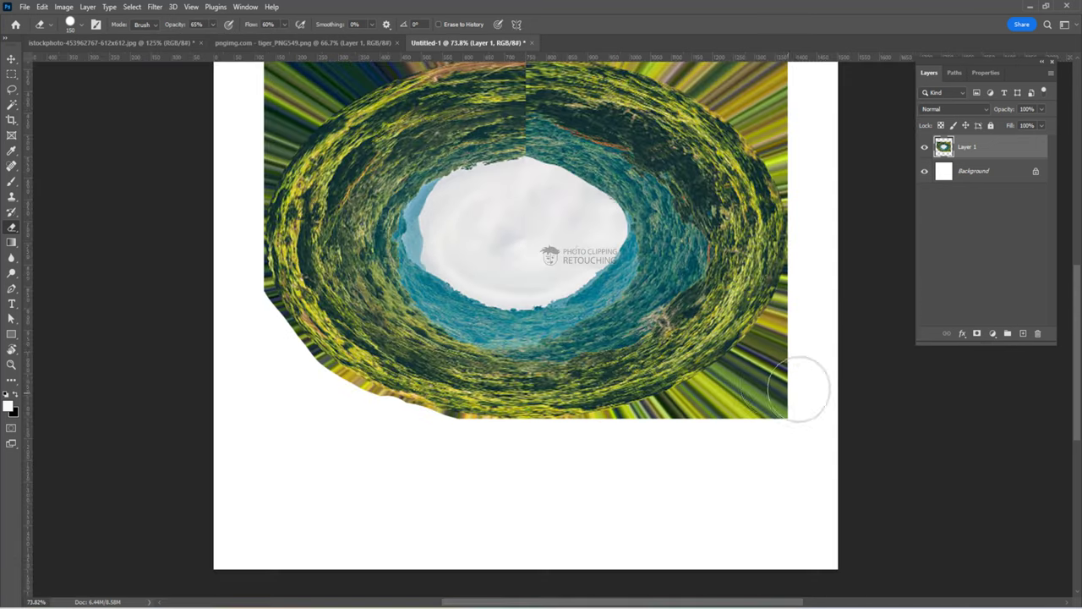
pyautogui.moveTo(797, 386)
pyautogui.mouseDown()
pyautogui.moveTo(824, 355)
pyautogui.moveTo(734, 428)
pyautogui.moveTo(727, 300)
pyautogui.mouseUp()
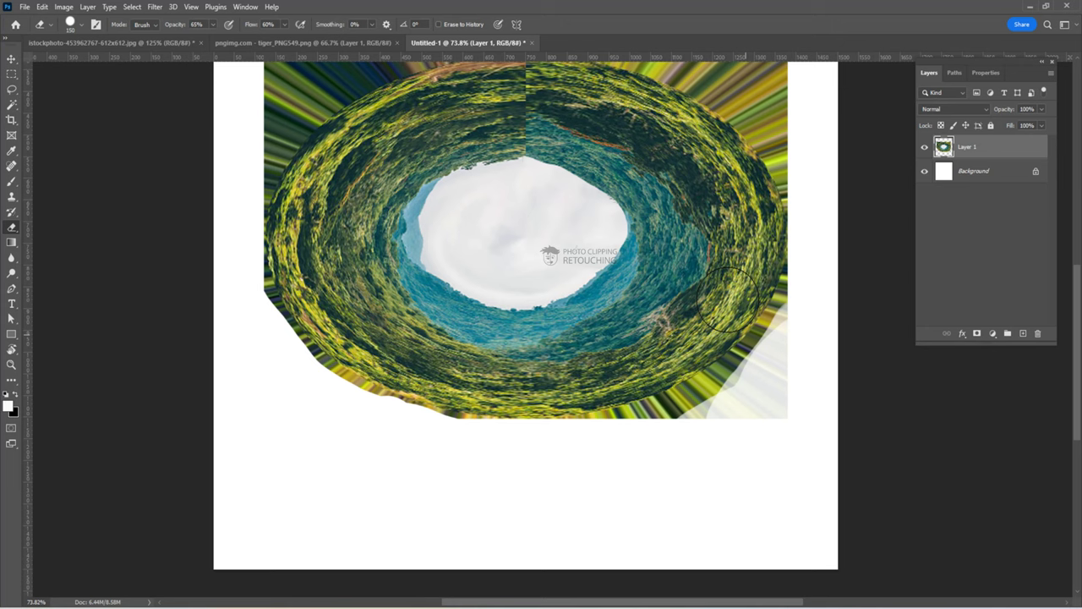
pyautogui.click(213, 26)
pyautogui.click(285, 24)
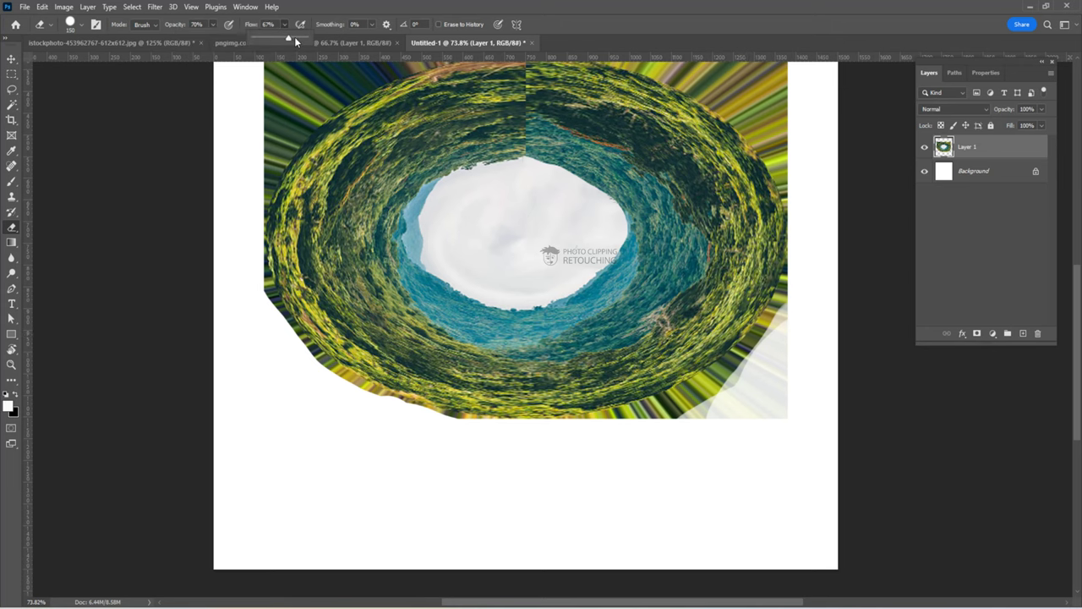
pyautogui.click(216, 26)
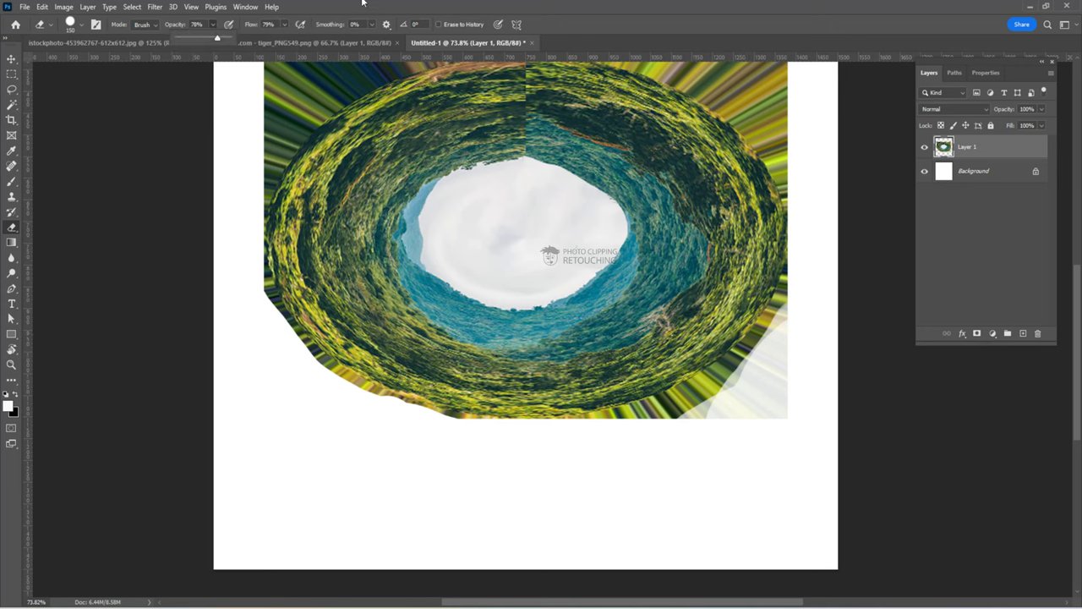
pyautogui.keyDown('alt'); pyautogui.scroll(3, 799, 322); pyautogui.keyUp('alt')
pyautogui.moveTo(798, 314)
pyautogui.mouseDown()
pyautogui.moveTo(688, 421)
pyautogui.moveTo(490, 482)
pyautogui.mouseUp()
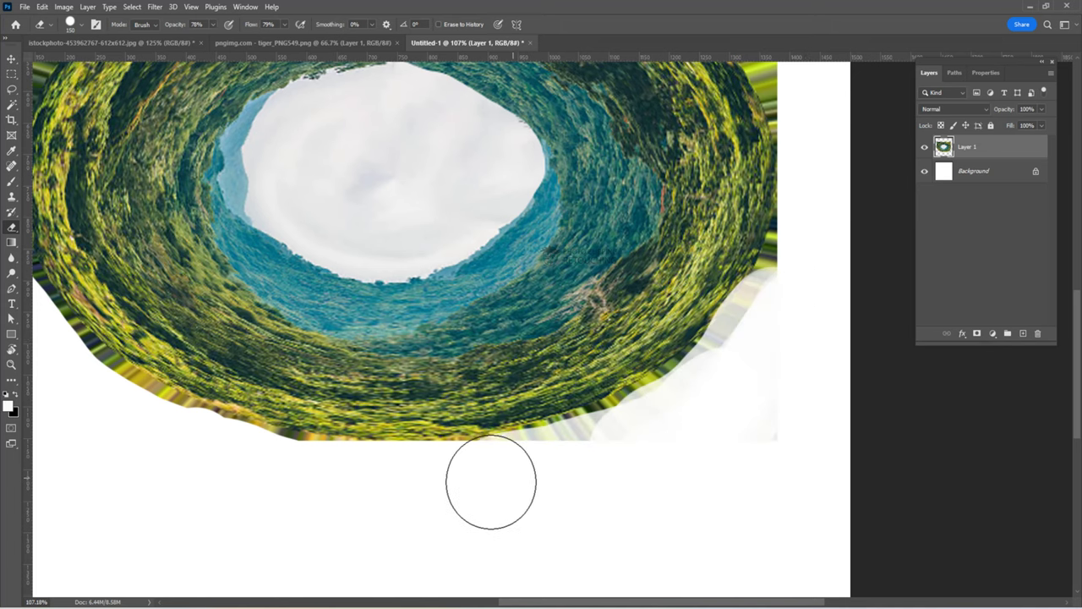
pyautogui.click(213, 27)
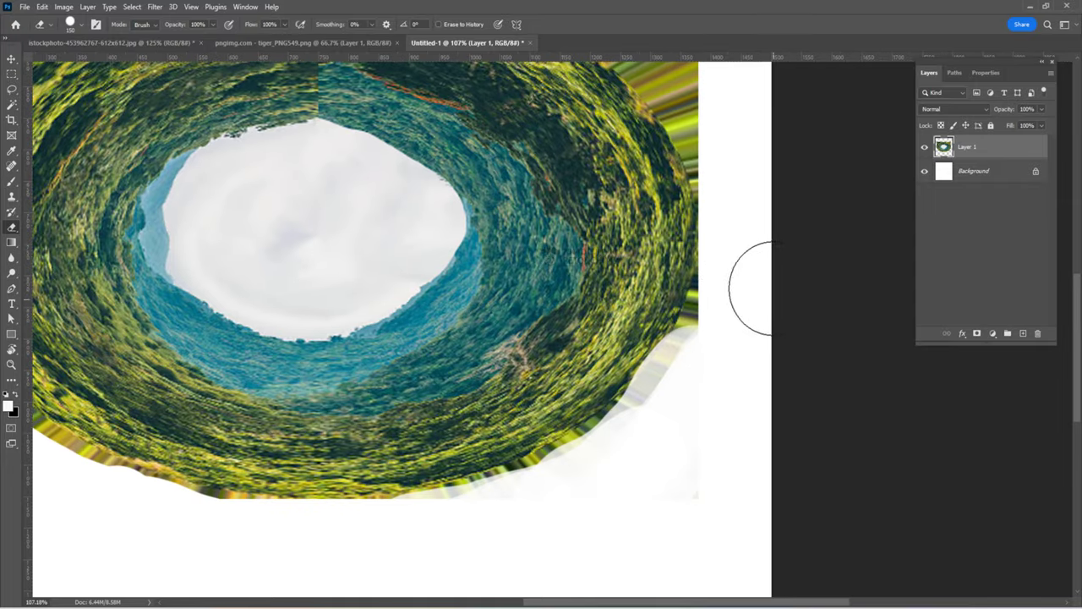
# Erase the faded grey fringe along the ring's lower-right edge to white
pyautogui.moveTo(752, 283)
pyautogui.mouseDown()
pyautogui.moveTo(566, 492)
pyautogui.moveTo(464, 527)
pyautogui.mouseUp()
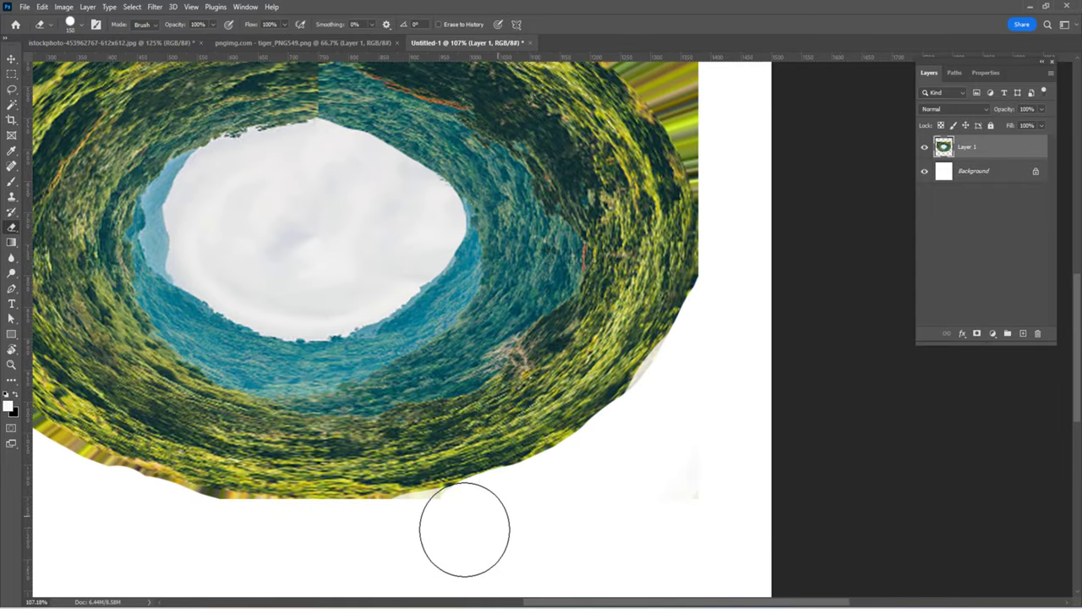
pyautogui.moveTo(693, 384)
pyautogui.mouseDown()
pyautogui.moveTo(662, 411)
pyautogui.moveTo(658, 437)
pyautogui.mouseUp()
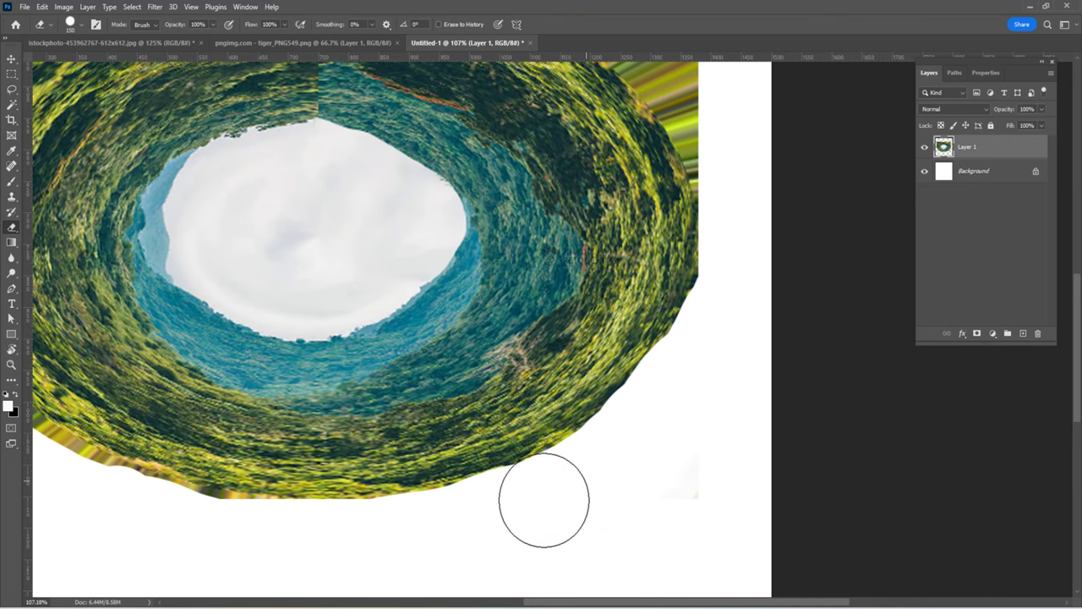
pyautogui.scroll(3, 620, 457)
pyautogui.hscroll(3, 621, 456)
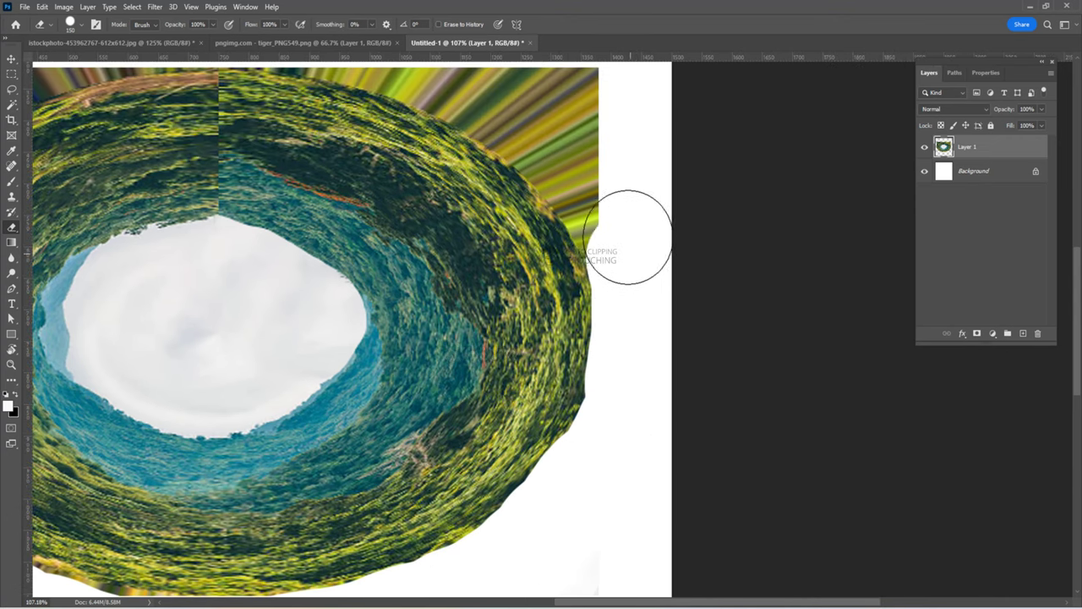
pyautogui.scroll(1, 627, 236)
pyautogui.hscroll(-1, 759, 196)
pyautogui.scroll(3, 691, 200)
pyautogui.hscroll(-5, 692, 200)
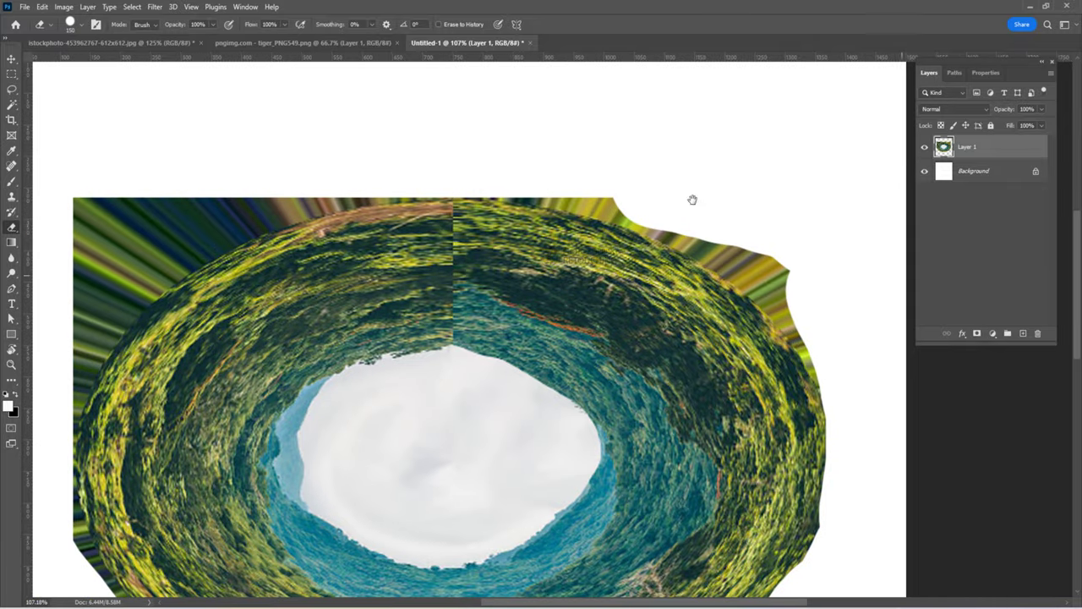
pyautogui.scroll(-2, 692, 199)
pyautogui.hscroll(-2, 691, 200)
pyautogui.hscroll(-1, 476, 101)
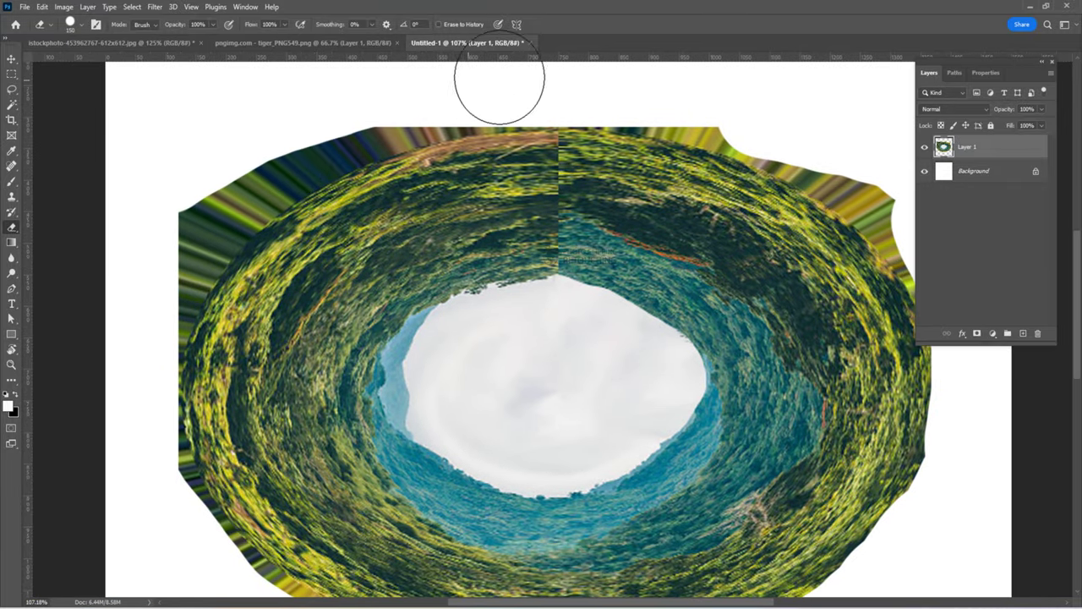
# Erase the streaky fringe on the ring's upper-left and lower-left edges
pyautogui.moveTo(540, 82); pyautogui.dragTo(139, 324)
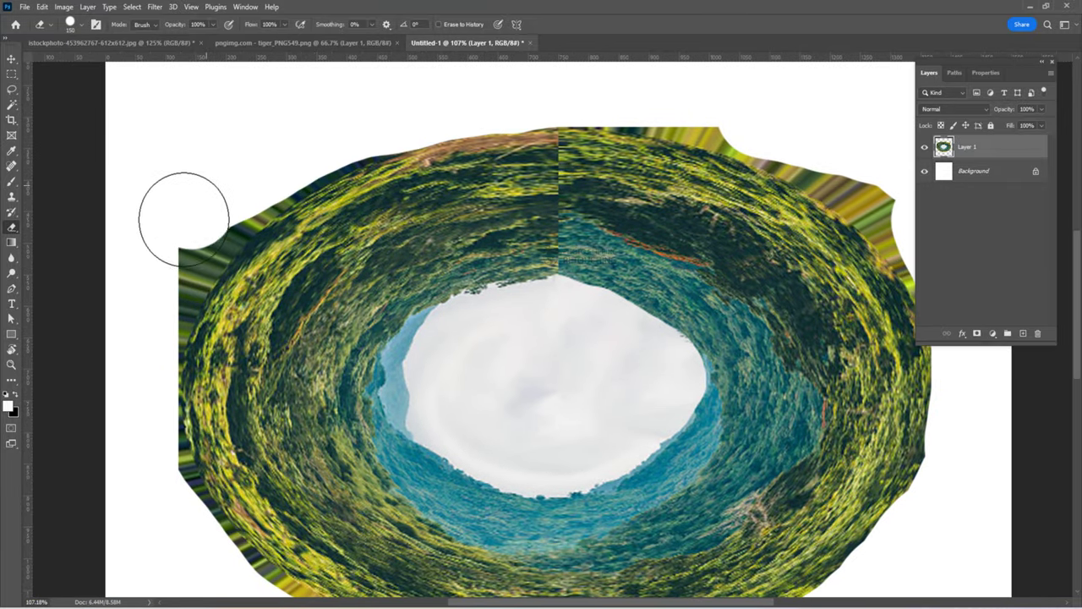
pyautogui.scroll(-2, 139, 324)
pyautogui.hscroll(-2, 139, 324)
pyautogui.scroll(-4, 218, 220)
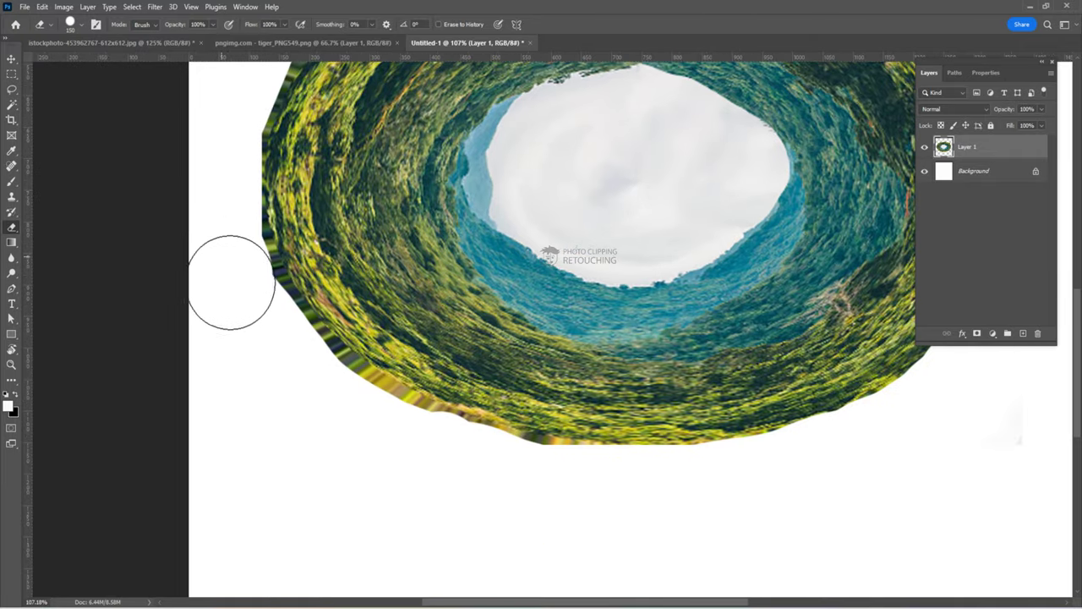
pyautogui.moveTo(231, 282)
pyautogui.mouseDown()
pyautogui.moveTo(292, 367)
pyautogui.moveTo(411, 445)
pyautogui.moveTo(591, 498)
pyautogui.mouseUp()
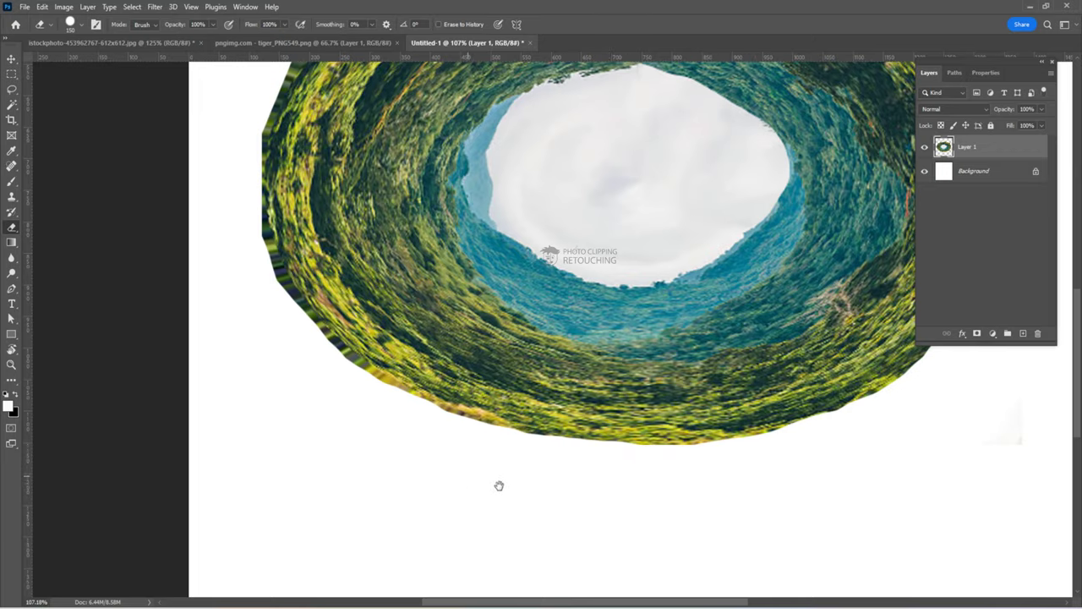
pyautogui.moveTo(499, 485); pyautogui.dragTo(553, 519)
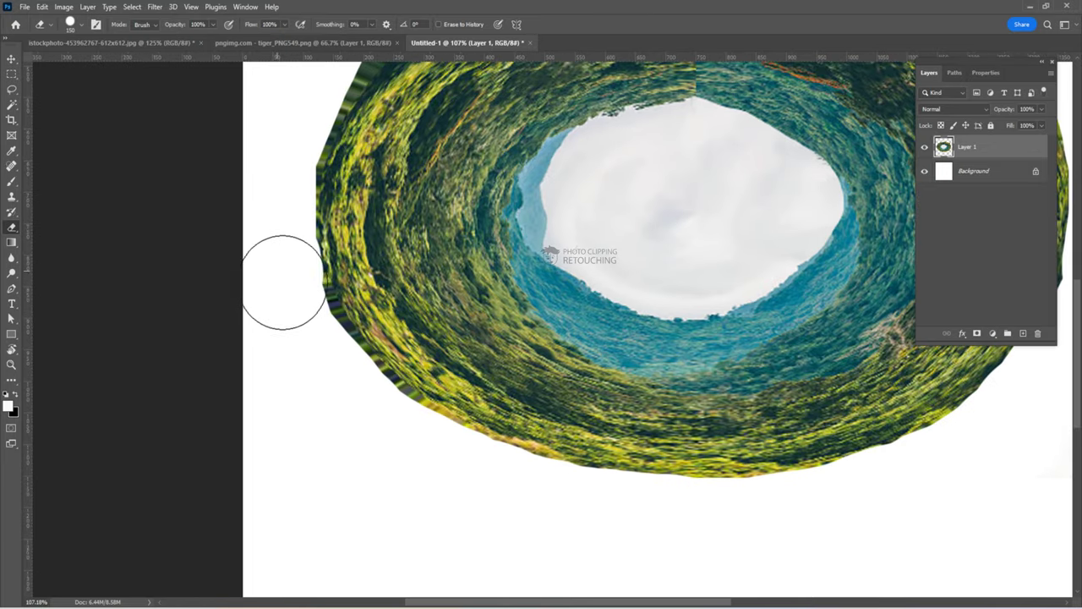
pyautogui.moveTo(282, 282); pyautogui.dragTo(386, 435)
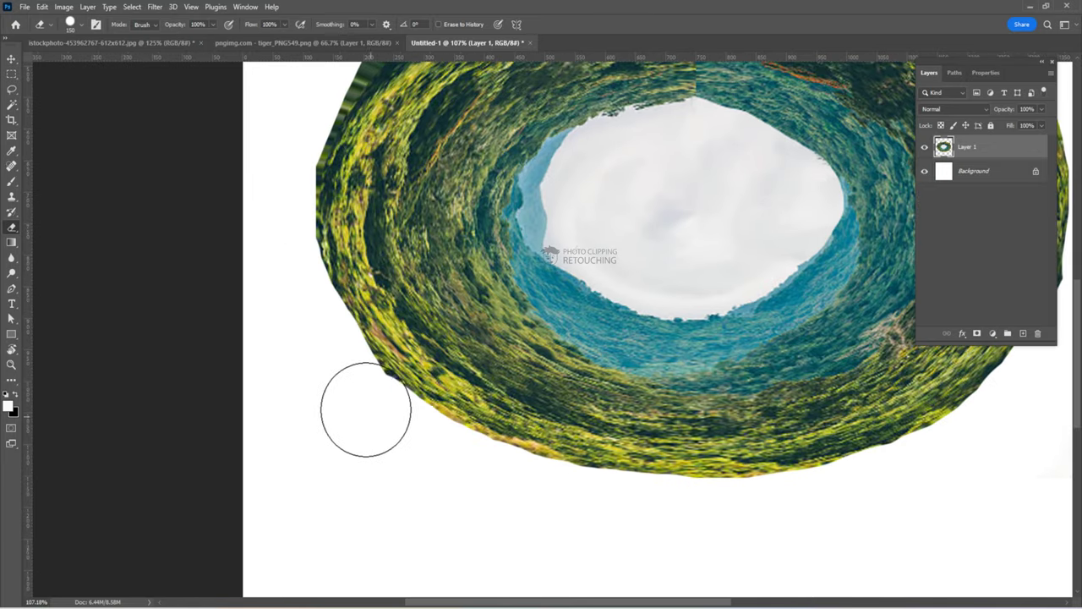
pyautogui.scroll(5, 254, 423)
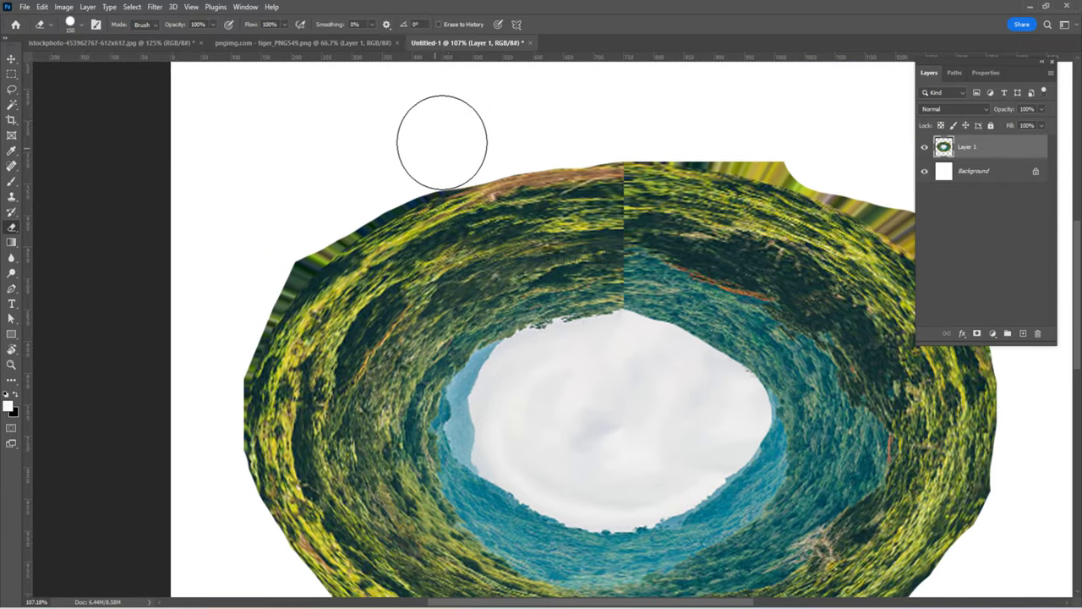
# Erase the striped fringe along the ring's upper-left and top-right edges
pyautogui.moveTo(372, 169); pyautogui.dragTo(302, 223)
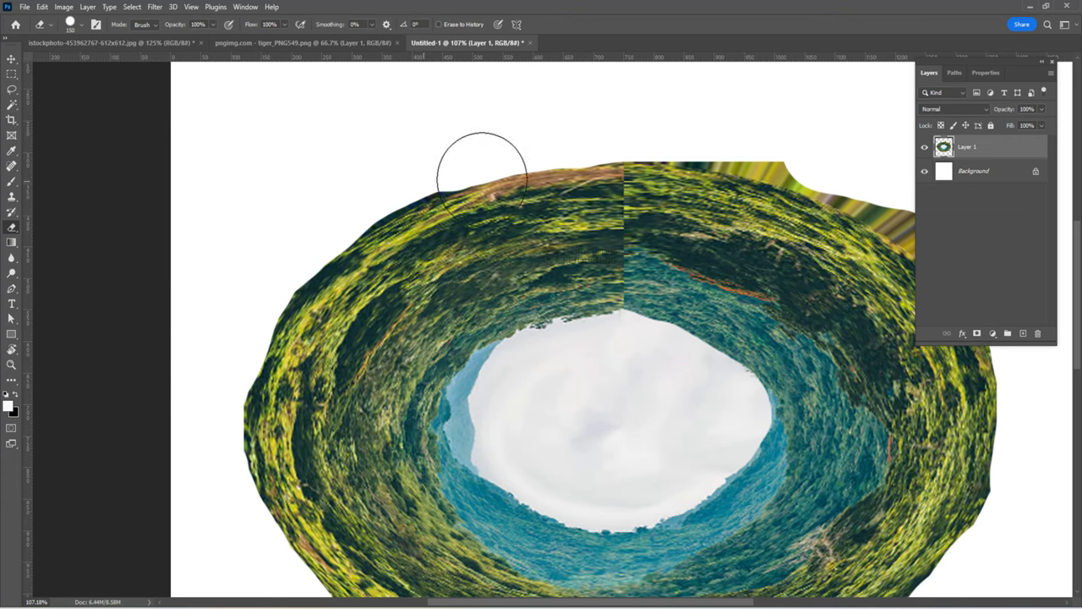
pyautogui.hscroll(5, 490, 165)
pyautogui.scroll(1, 490, 165)
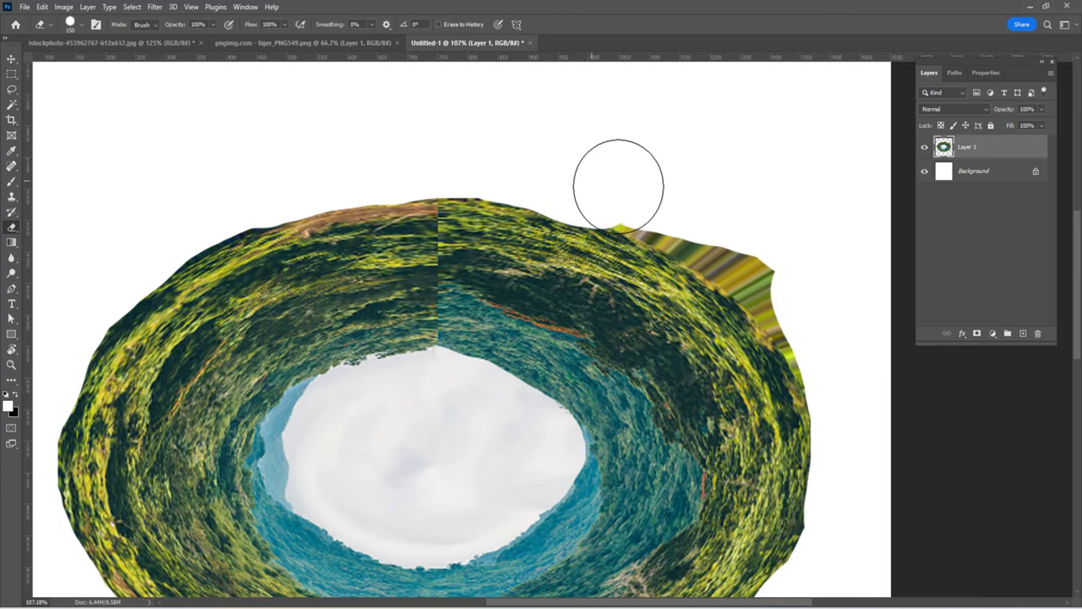
pyautogui.moveTo(532, 147)
pyautogui.mouseDown()
pyautogui.moveTo(671, 189)
pyautogui.moveTo(774, 270)
pyautogui.mouseUp()
pyautogui.moveTo(712, 228)
pyautogui.mouseDown()
pyautogui.moveTo(516, 114)
pyautogui.moveTo(577, 170)
pyautogui.moveTo(616, 242)
pyautogui.moveTo(585, 186)
pyautogui.moveTo(532, 138)
pyautogui.mouseUp()
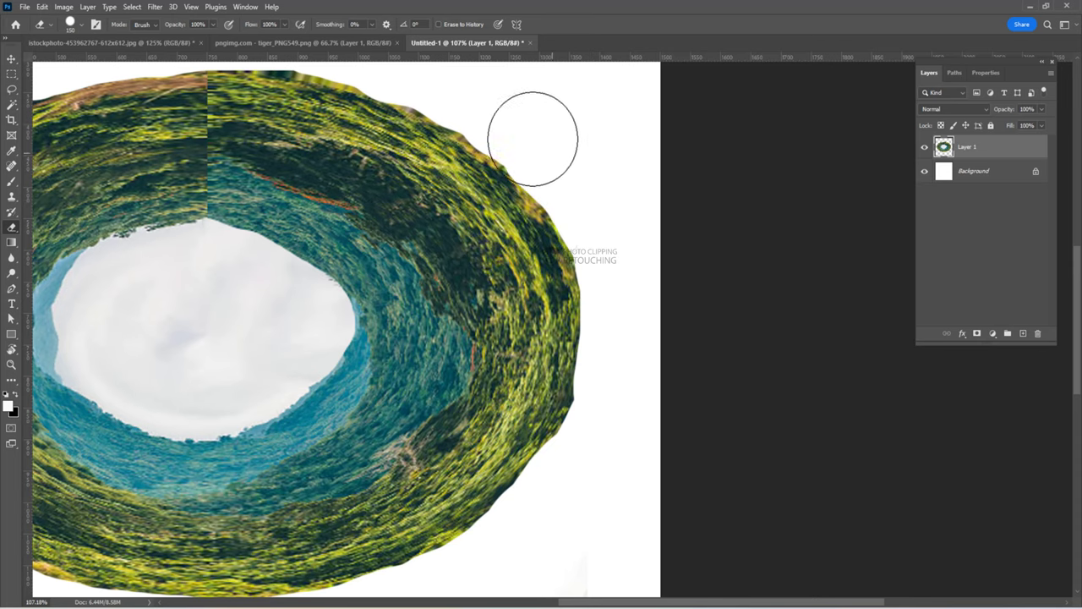
pyautogui.moveTo(442, 73); pyautogui.dragTo(524, 179)
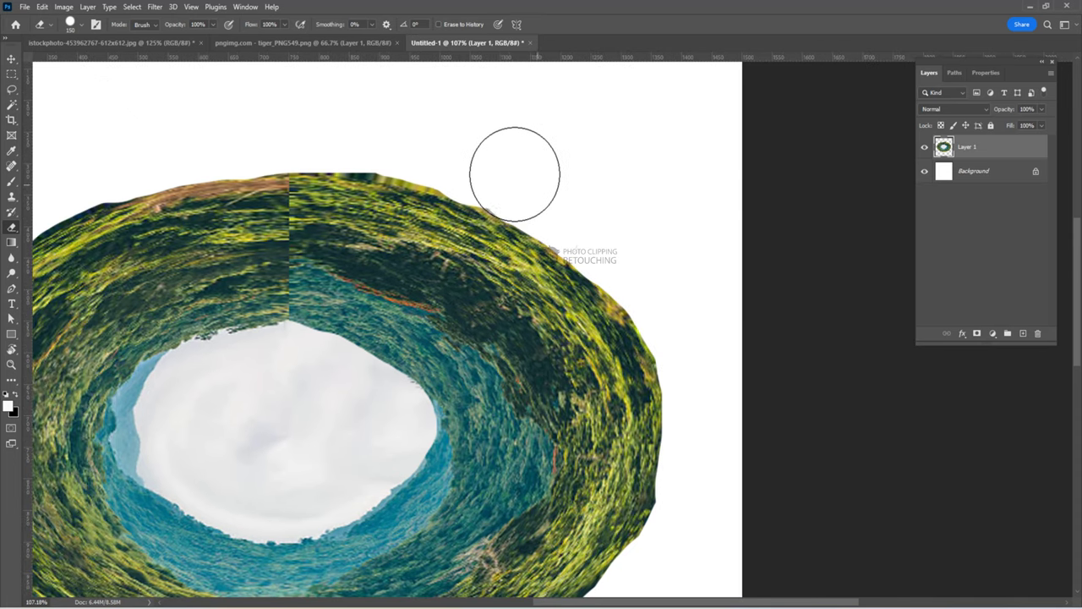
pyautogui.scroll(-3, 212, 169)
pyautogui.scroll(-2, 336, 197)
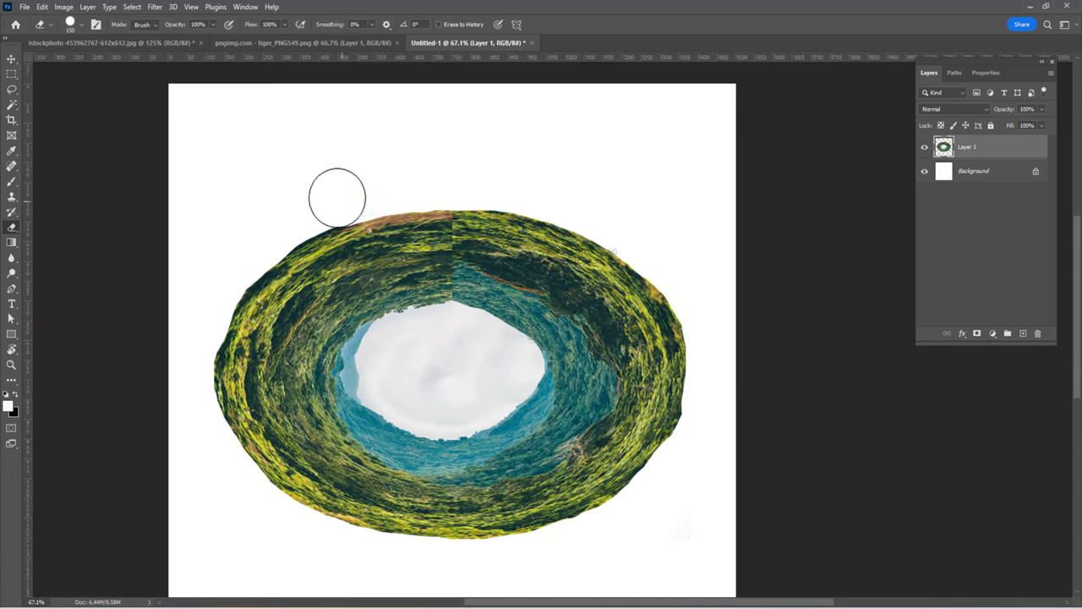
pyautogui.scroll(2, 336, 197)
pyautogui.scroll(-2, 267, 219)
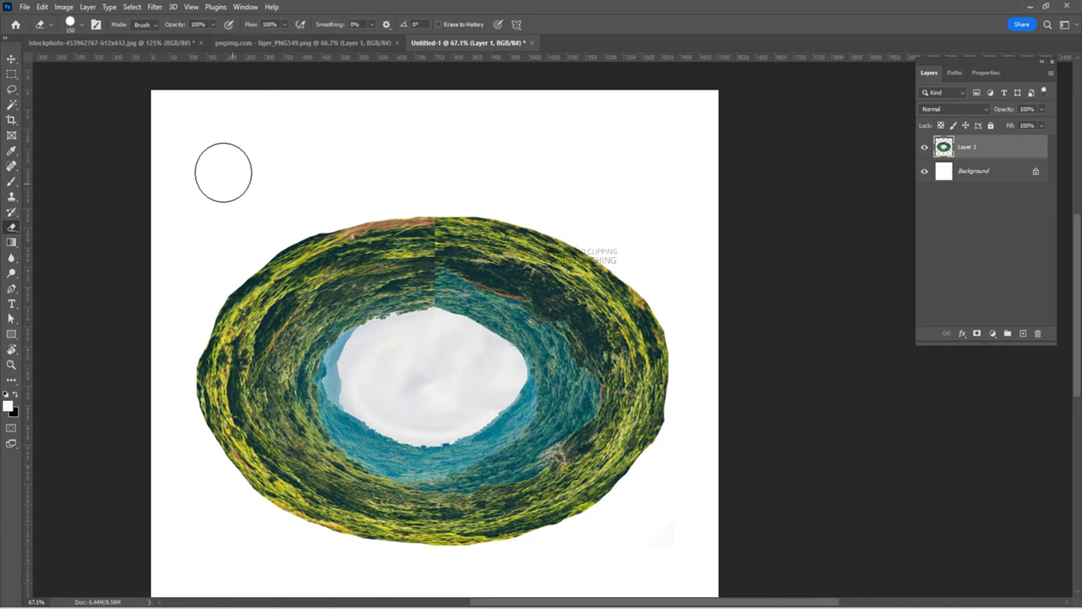
pyautogui.click(11, 89)
pyautogui.scroll(3, 447, 253)
# Lasso a selection around the vertical seam at the top of the ring
pyautogui.scroll(2, 447, 253)
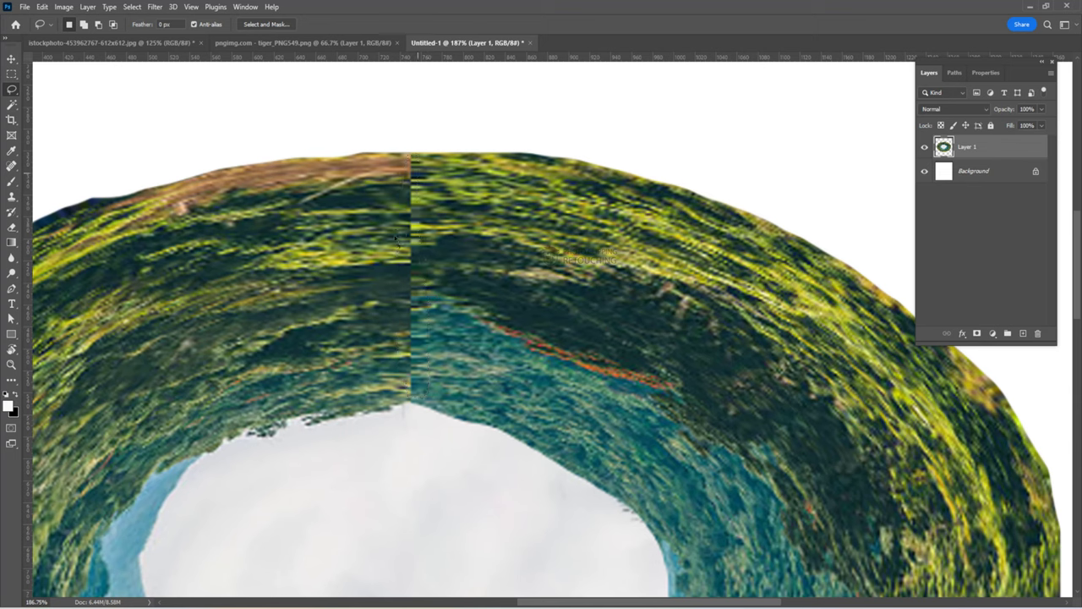
pyautogui.moveTo(396, 239); pyautogui.dragTo(431, 391)
pyautogui.rightClick(433, 389)
pyautogui.press('Escape')
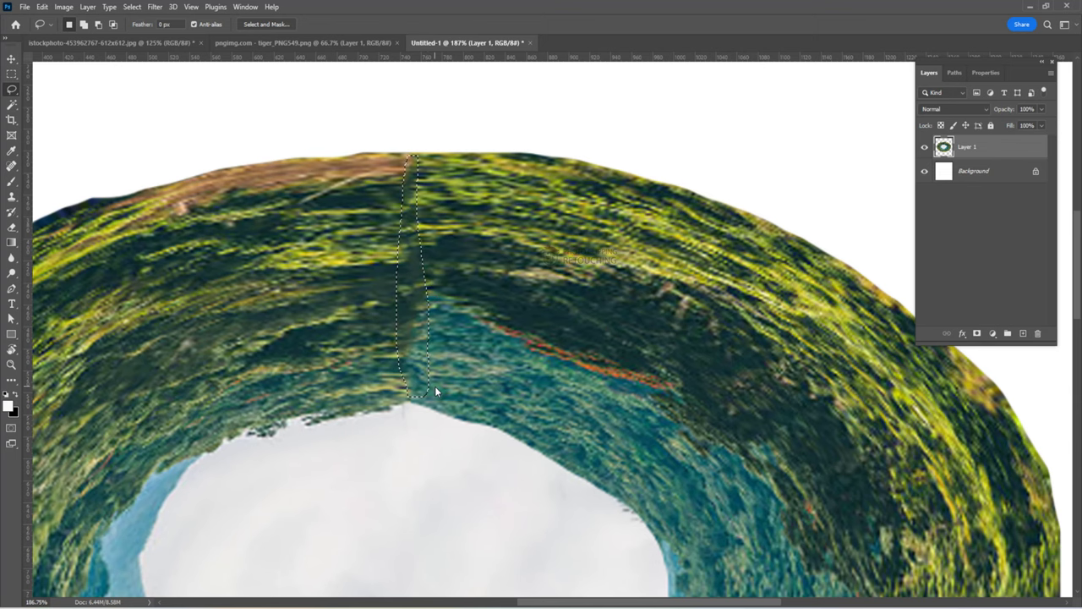
# Alt-drag the ring to create Layer 1 copy shifted slightly downward
pyautogui.scroll(-6, 435, 385)
pyautogui.scroll(-4, 434, 385)
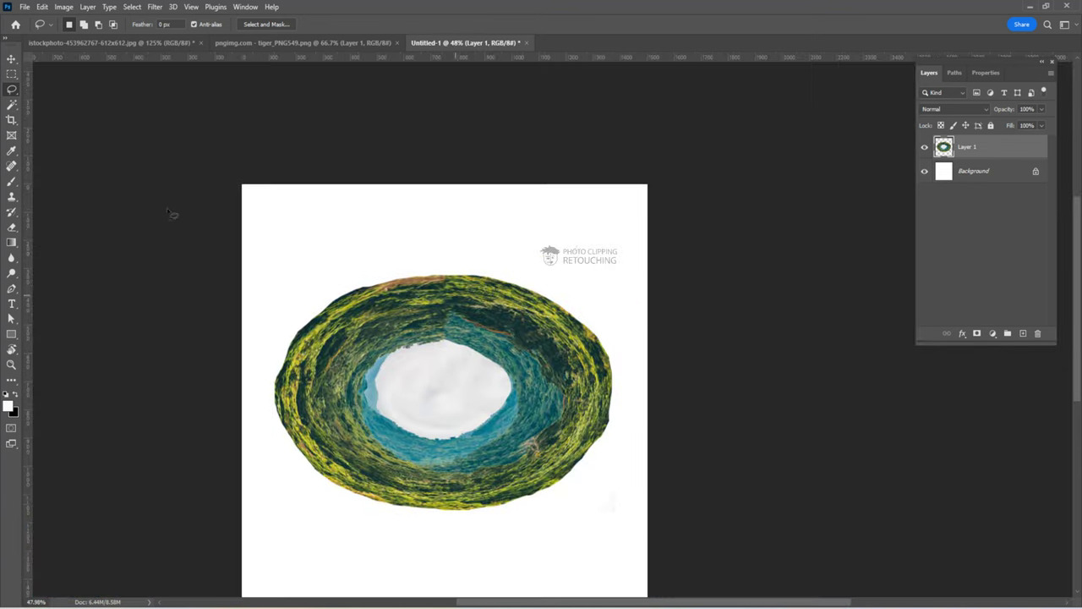
pyautogui.click(11, 58)
pyautogui.scroll(-1, 530, 460)
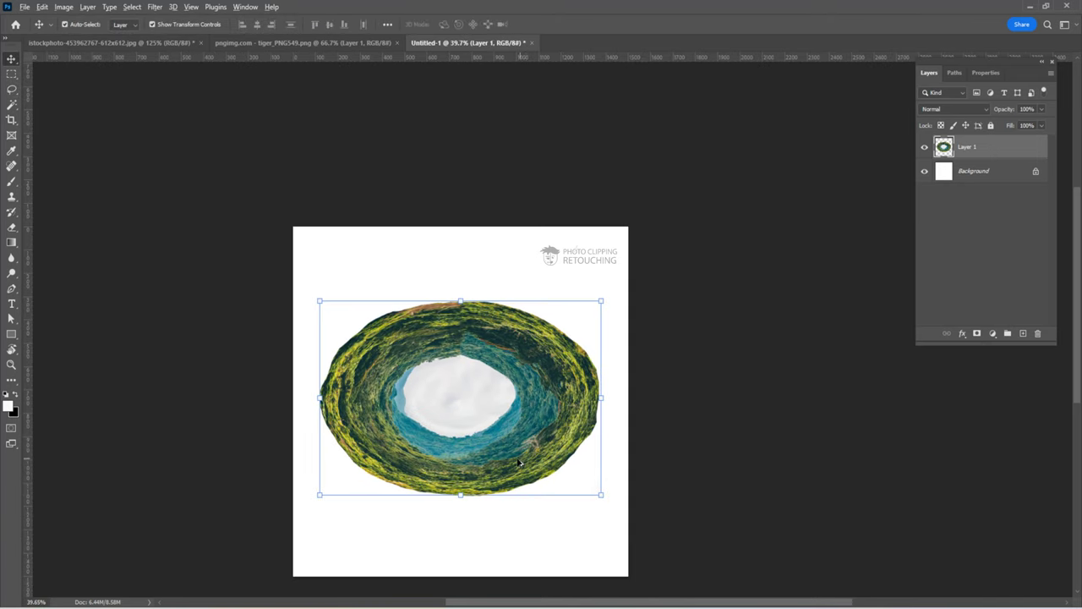
pyautogui.moveTo(519, 463); pyautogui.dragTo(519, 477)
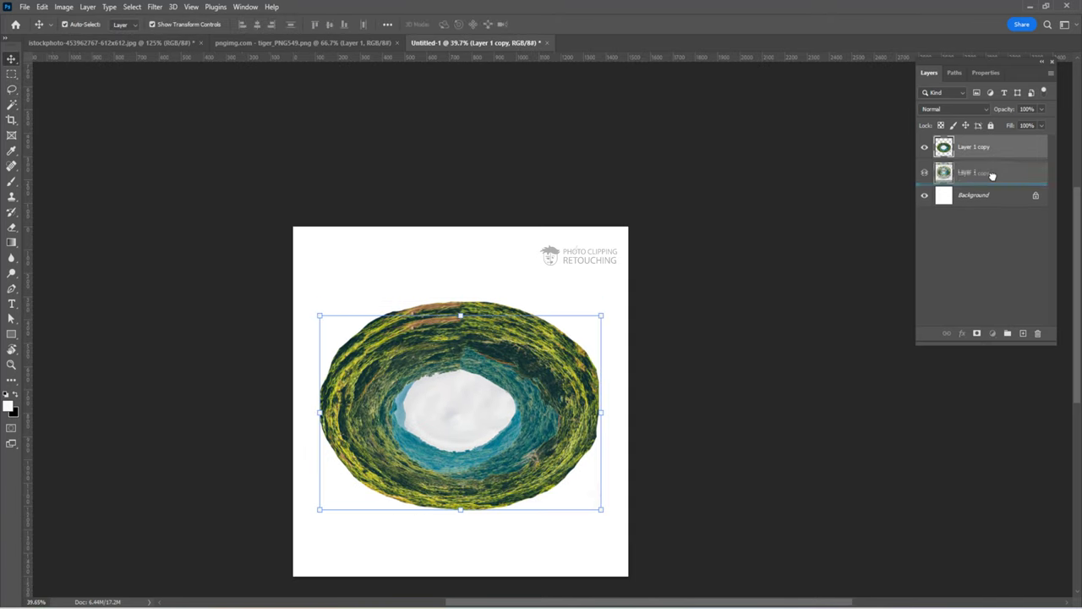
# Move Layer 1 copy below Layer 1 and free-transform it larger and taller
pyautogui.moveTo(967, 147); pyautogui.dragTo(967, 179)
pyautogui.hotkey('ctrl', 't')
pyautogui.moveTo(602, 510)
pyautogui.mouseDown()
pyautogui.moveTo(640, 547)
pyautogui.moveTo(661, 550)
pyautogui.mouseUp()
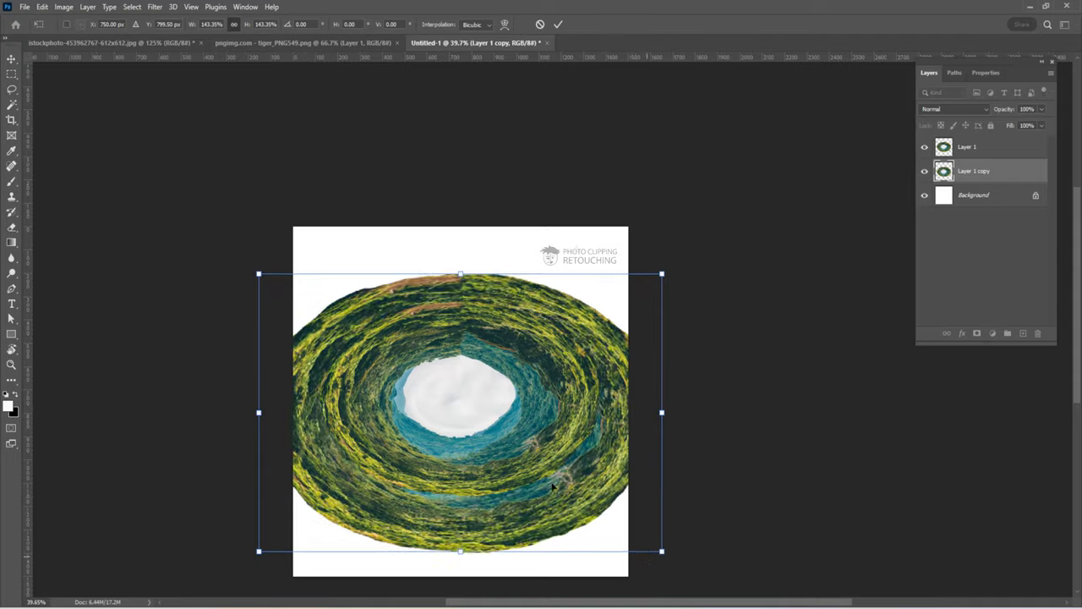
pyautogui.scroll(4, 505, 368)
pyautogui.moveTo(459, 224); pyautogui.dragTo(459, 173)
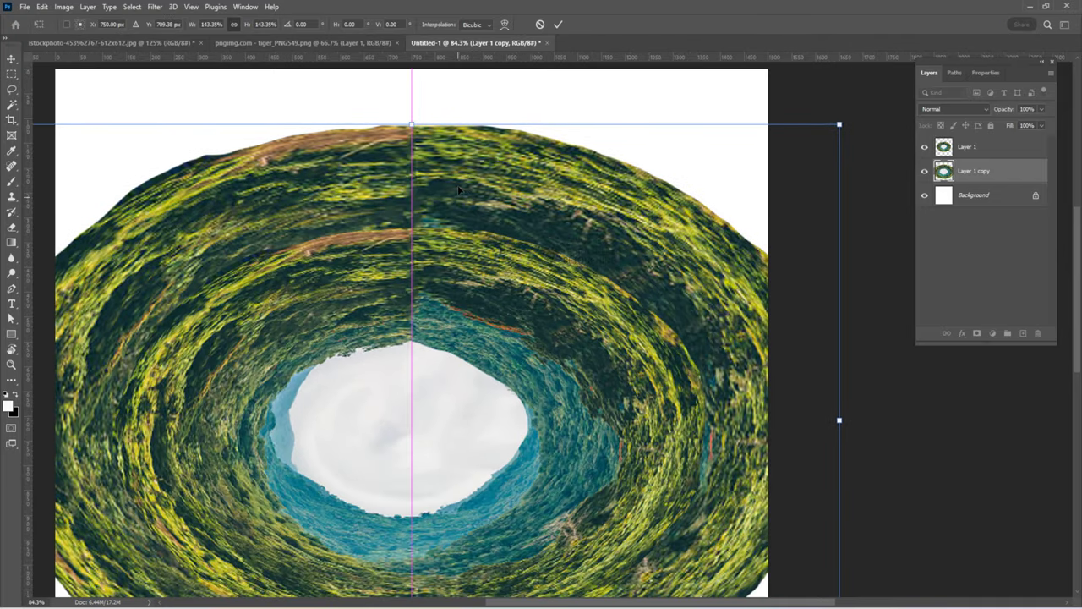
pyautogui.scroll(-2, 459, 173)
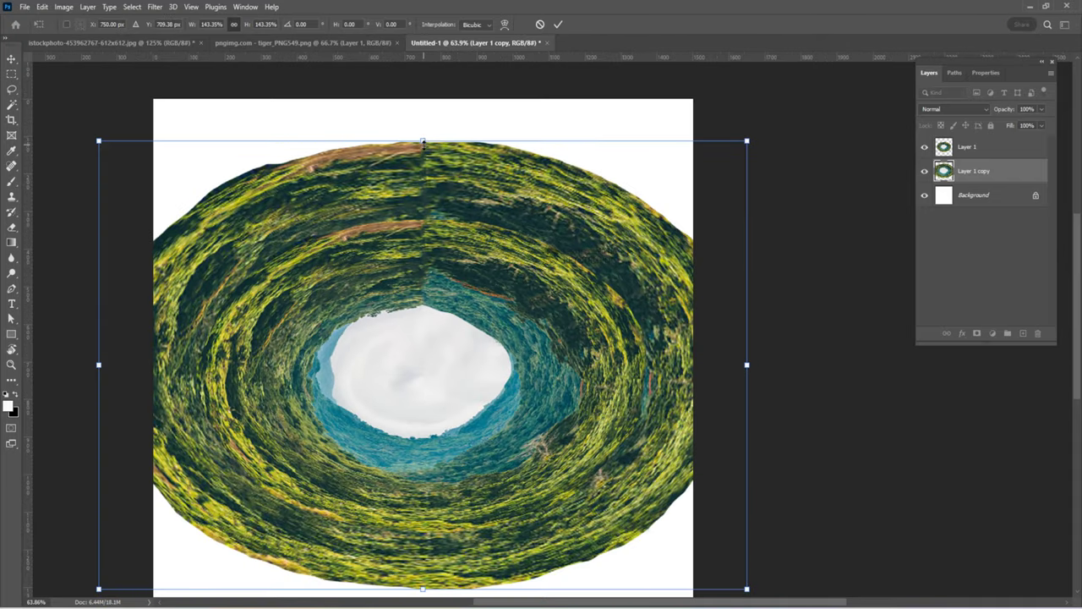
pyautogui.moveTo(423, 142); pyautogui.dragTo(423, 117)
# Stretch the copy downward, centre and commit it, then Alt-drag out Layer 1 copy 2
pyautogui.moveTo(445, 418); pyautogui.dragTo(433, 324)
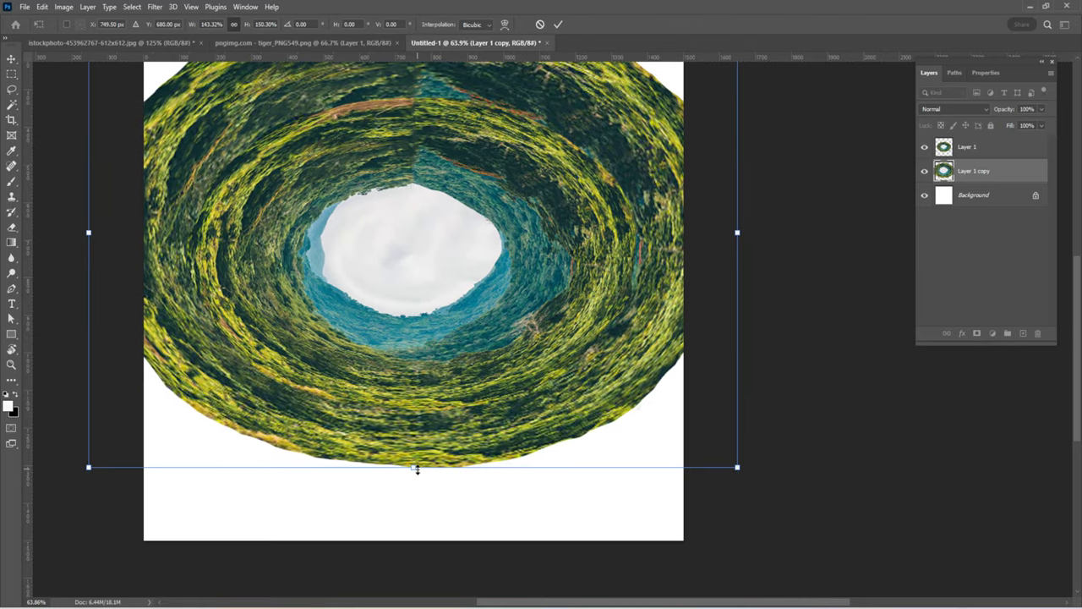
pyautogui.moveTo(416, 469)
pyautogui.mouseDown()
pyautogui.moveTo(406, 519)
pyautogui.moveTo(381, 487)
pyautogui.mouseUp()
pyautogui.scroll(-1, 464, 463)
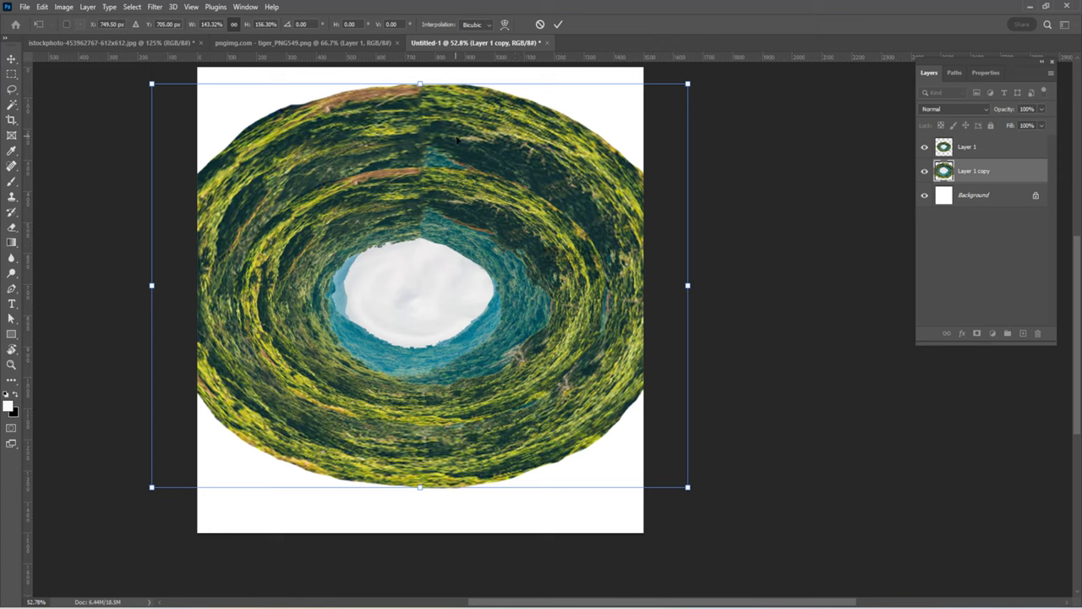
pyautogui.moveTo(456, 139); pyautogui.dragTo(462, 140)
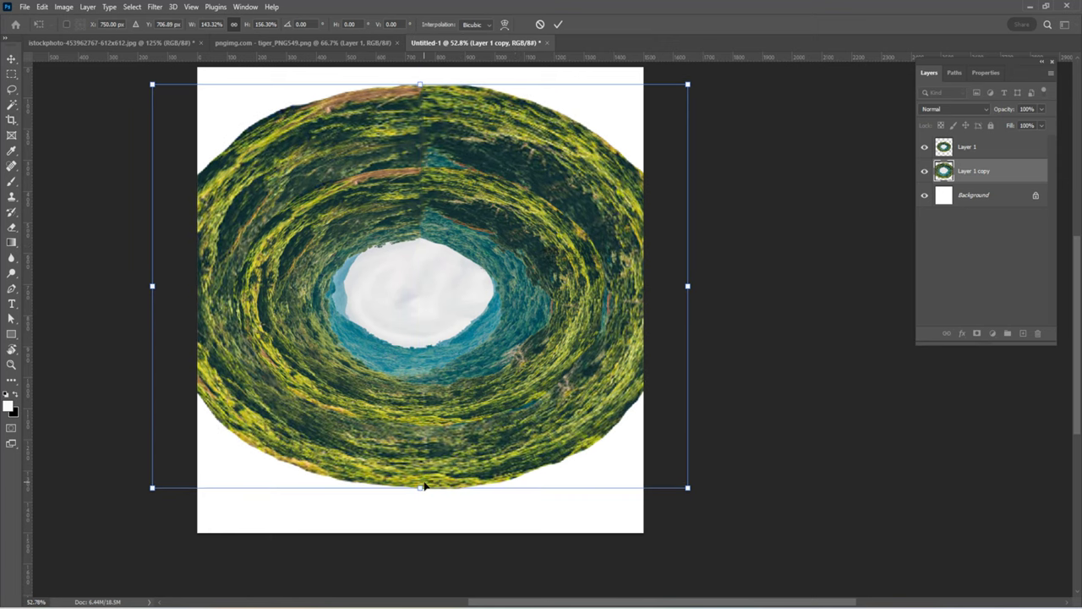
pyautogui.press('Return')
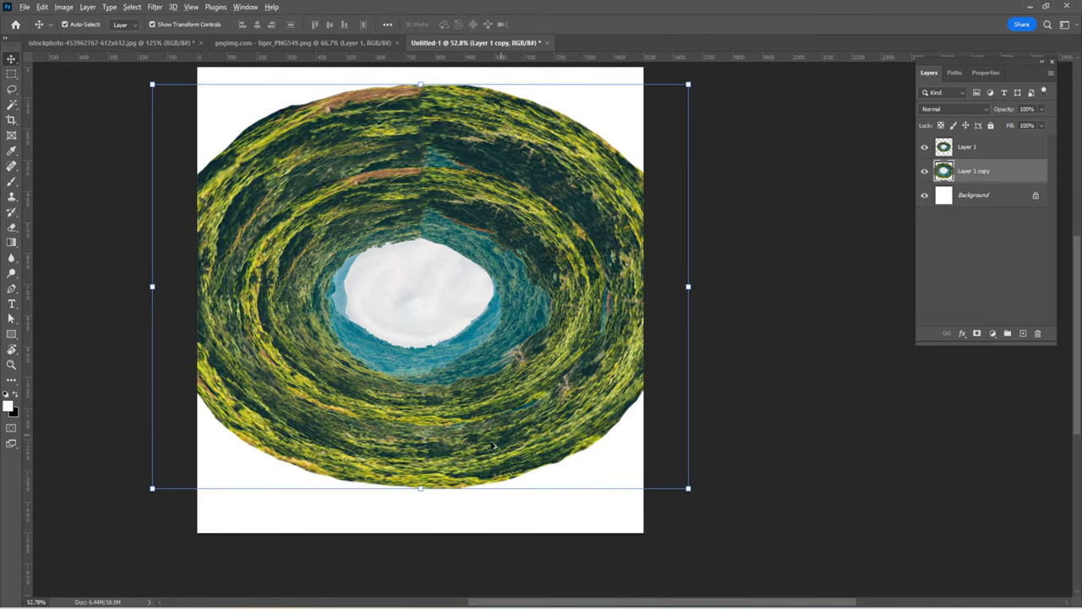
pyautogui.moveTo(493, 445); pyautogui.dragTo(493, 507)
# Free-transform Layer 1 copy 2 taller and wider at the top, placing it below Layer 1 copy
pyautogui.hotkey('ctrl', 't')
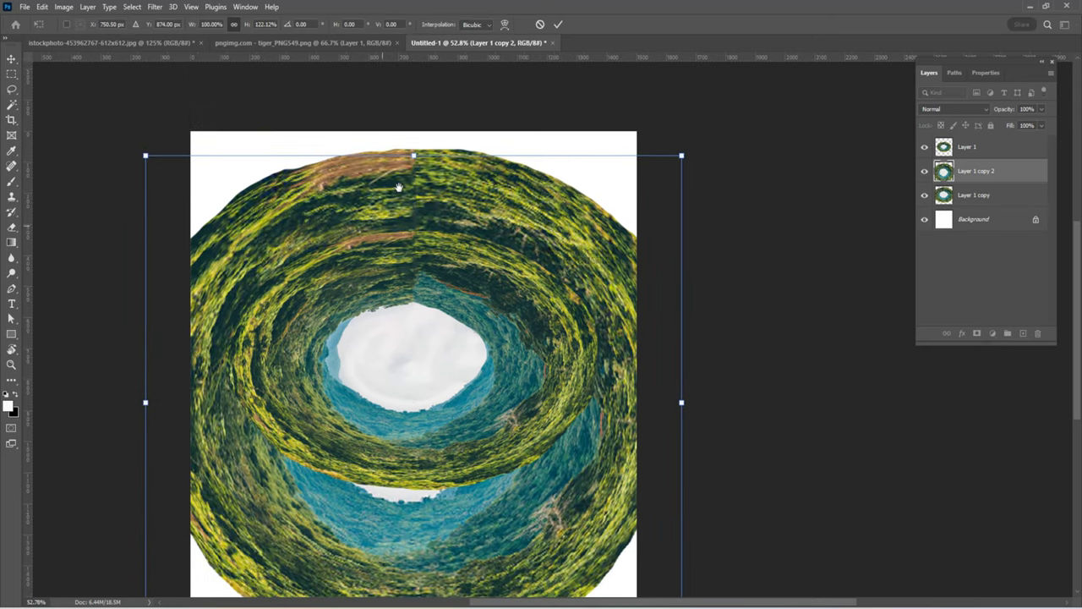
pyautogui.scroll(2, 398, 186)
pyautogui.moveTo(405, 190); pyautogui.dragTo(399, 129)
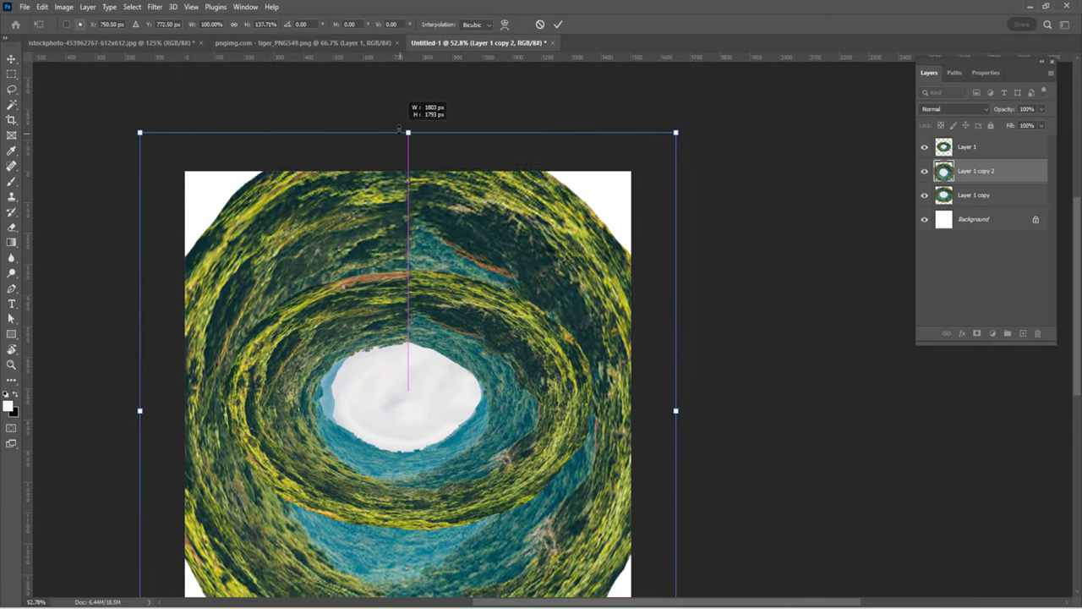
pyautogui.moveTo(957, 173); pyautogui.dragTo(973, 198)
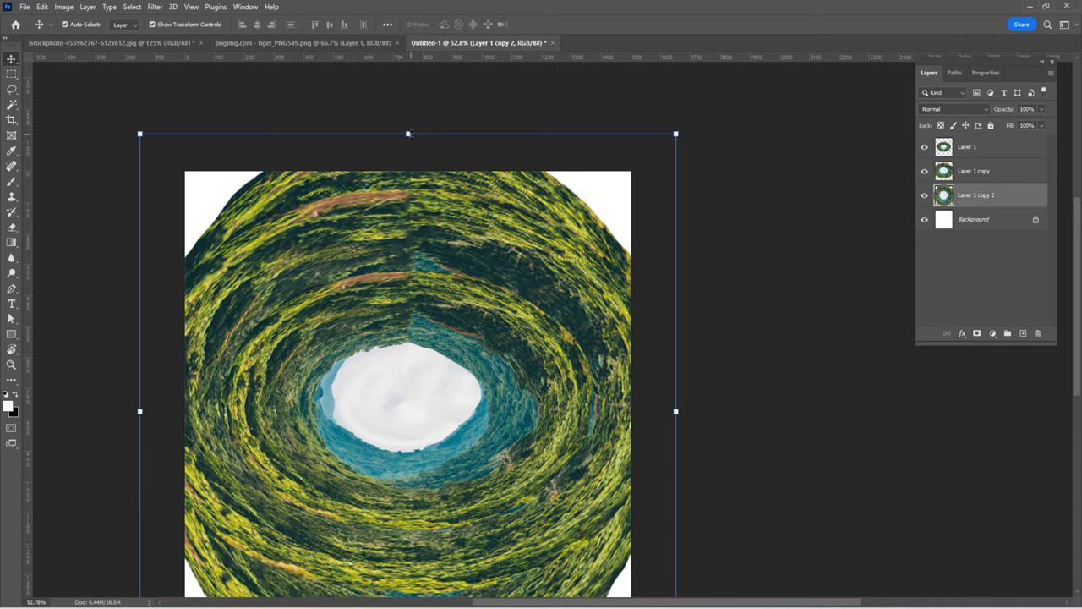
pyautogui.moveTo(409, 134); pyautogui.dragTo(410, 127)
pyautogui.moveTo(139, 126)
pyautogui.mouseDown()
pyautogui.moveTo(96, 107)
pyautogui.moveTo(79, 111)
pyautogui.mouseUp()
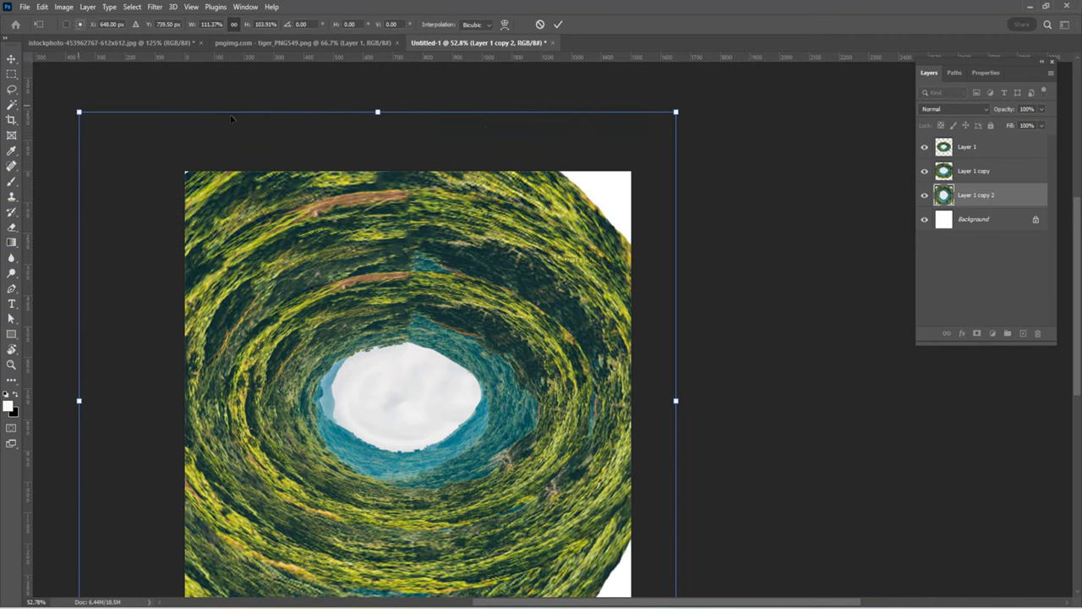
pyautogui.moveTo(678, 111); pyautogui.dragTo(775, 94)
pyautogui.scroll(-3, 448, 534)
pyautogui.scroll(-2, 447, 533)
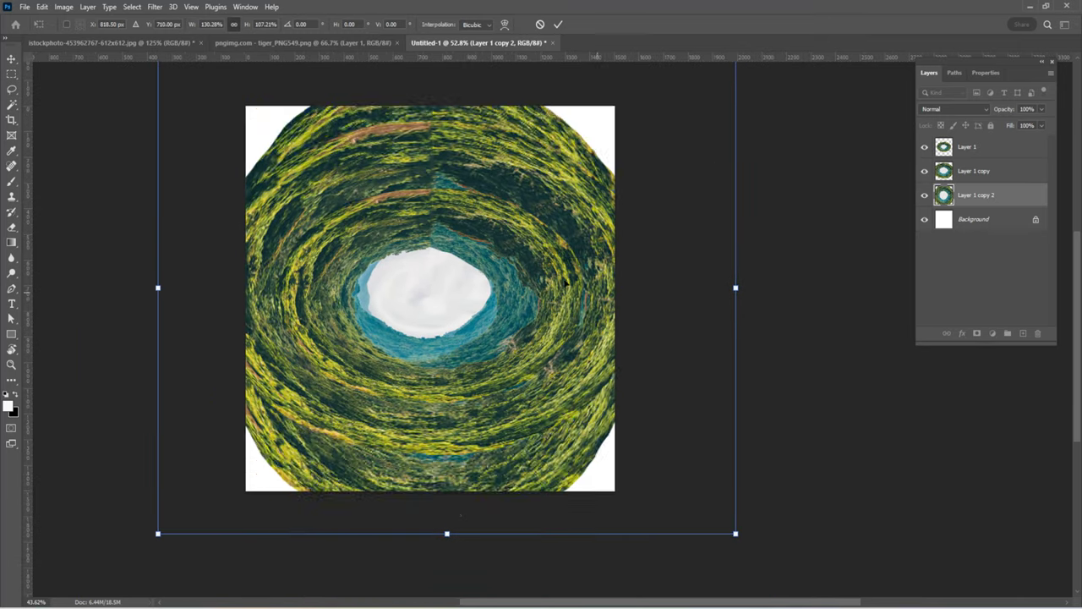
# Stretch Layer 1 copy 2 downward from its bottom handle and adjust its position
pyautogui.moveTo(447, 534); pyautogui.dragTo(447, 572)
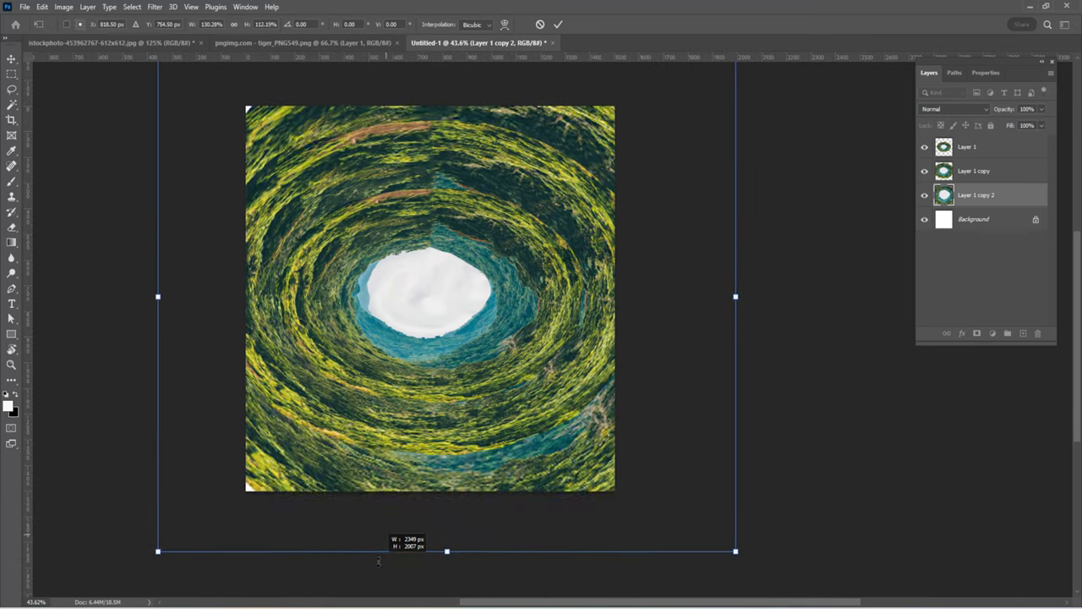
pyautogui.moveTo(427, 536)
pyautogui.mouseDown()
pyautogui.moveTo(534, 463)
pyautogui.moveTo(536, 439)
pyautogui.mouseUp()
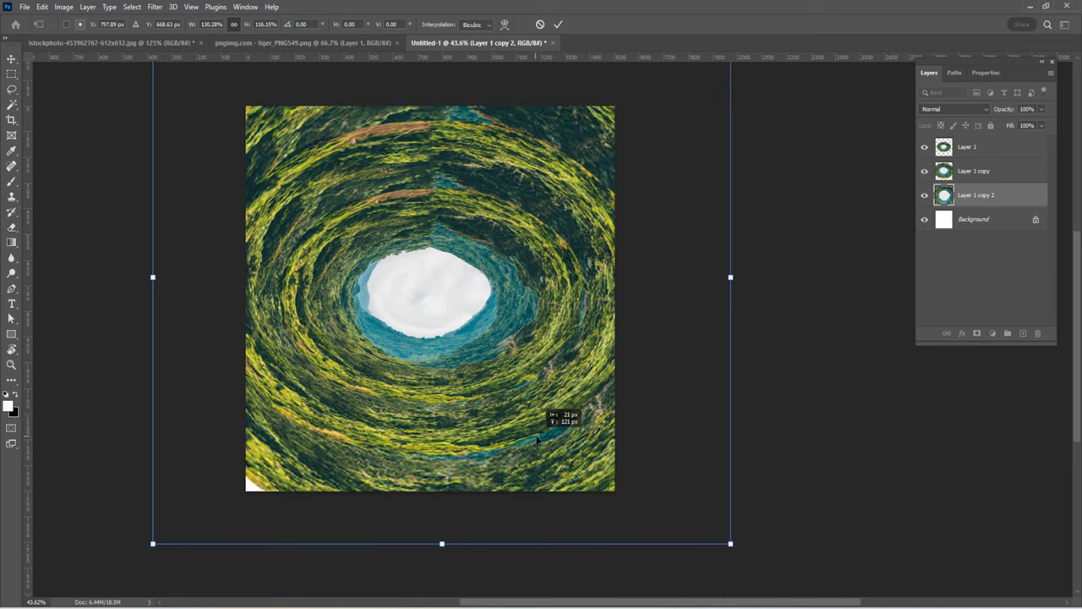
pyautogui.moveTo(456, 550); pyautogui.dragTo(456, 538)
pyautogui.moveTo(456, 355); pyautogui.dragTo(439, 380)
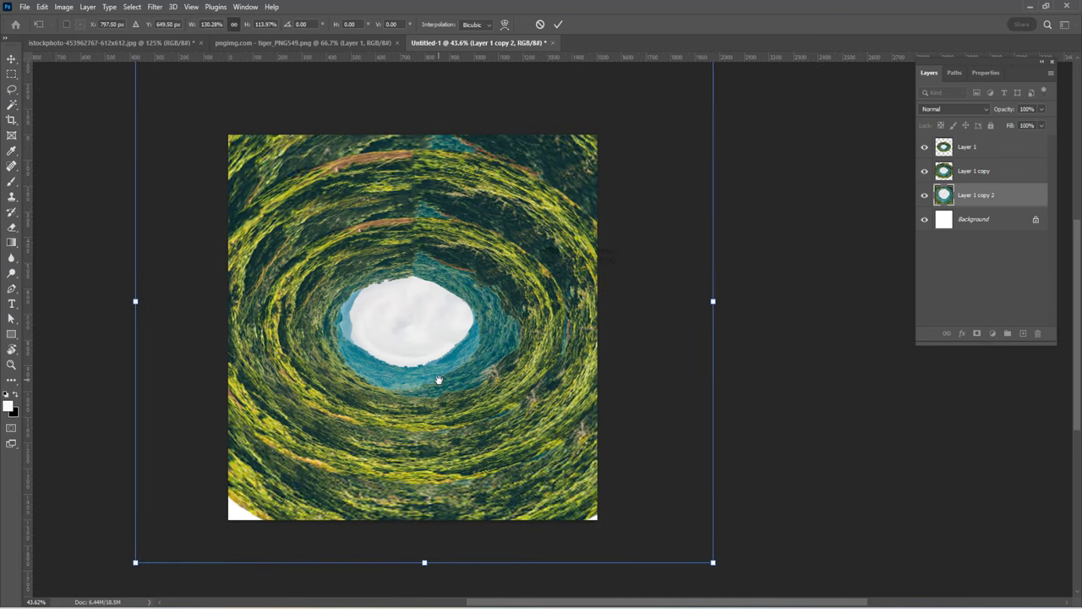
pyautogui.scroll(-2, 393, 515)
pyautogui.moveTo(404, 549); pyautogui.dragTo(402, 551)
pyautogui.moveTo(419, 504); pyautogui.dragTo(401, 500)
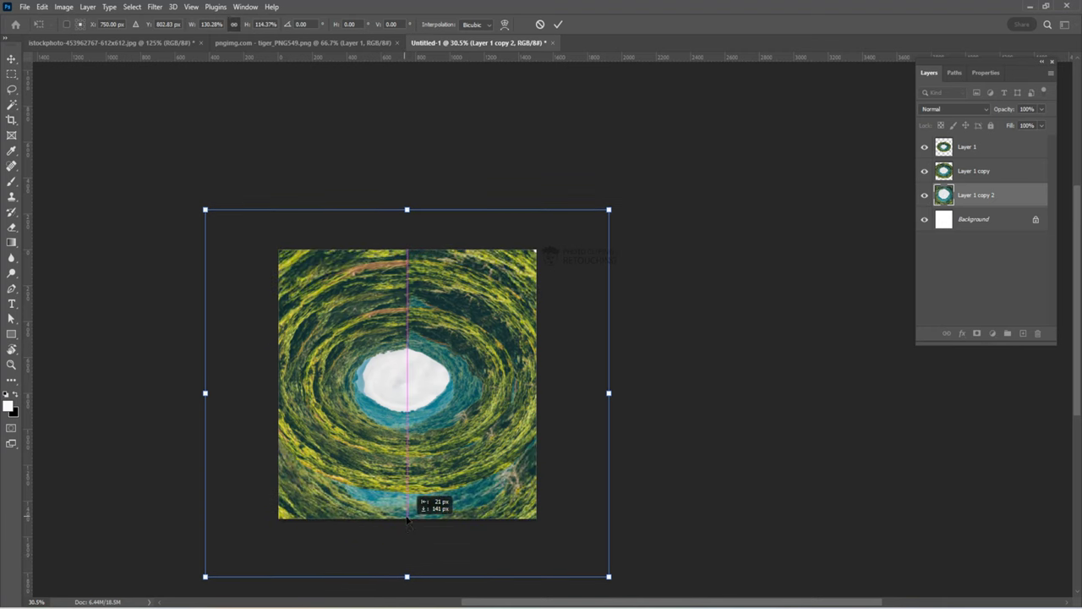
pyautogui.moveTo(398, 548)
pyautogui.mouseDown()
pyautogui.moveTo(427, 522)
pyautogui.moveTo(404, 563)
pyautogui.mouseUp()
# Fine-tune the copy's size and position, committing it at about 140% by 134%
pyautogui.moveTo(439, 505); pyautogui.dragTo(446, 494)
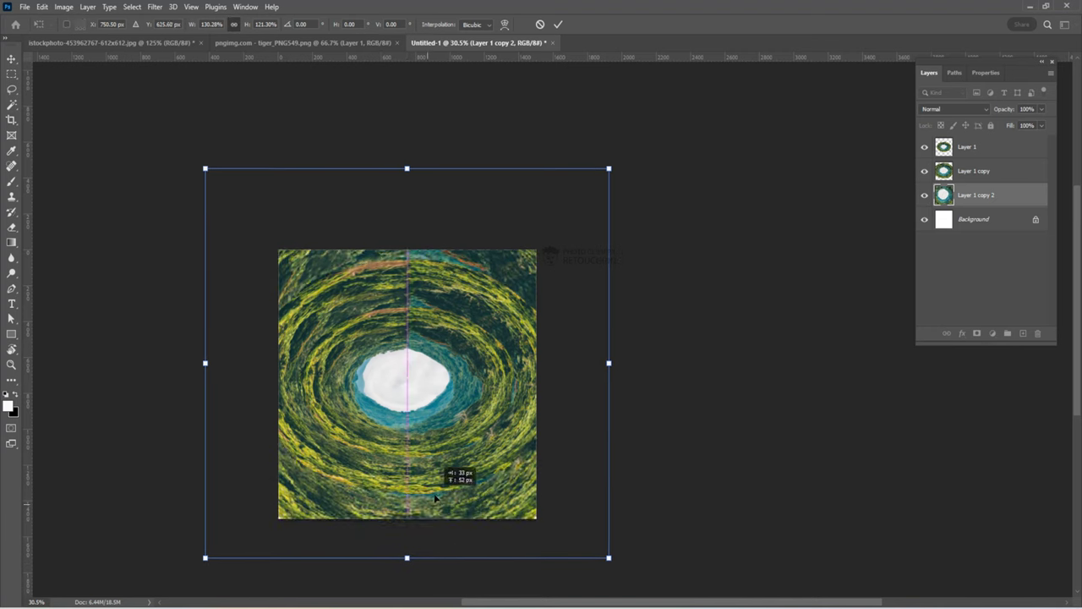
pyautogui.moveTo(411, 553); pyautogui.dragTo(414, 564)
pyautogui.moveTo(465, 503); pyautogui.dragTo(474, 498)
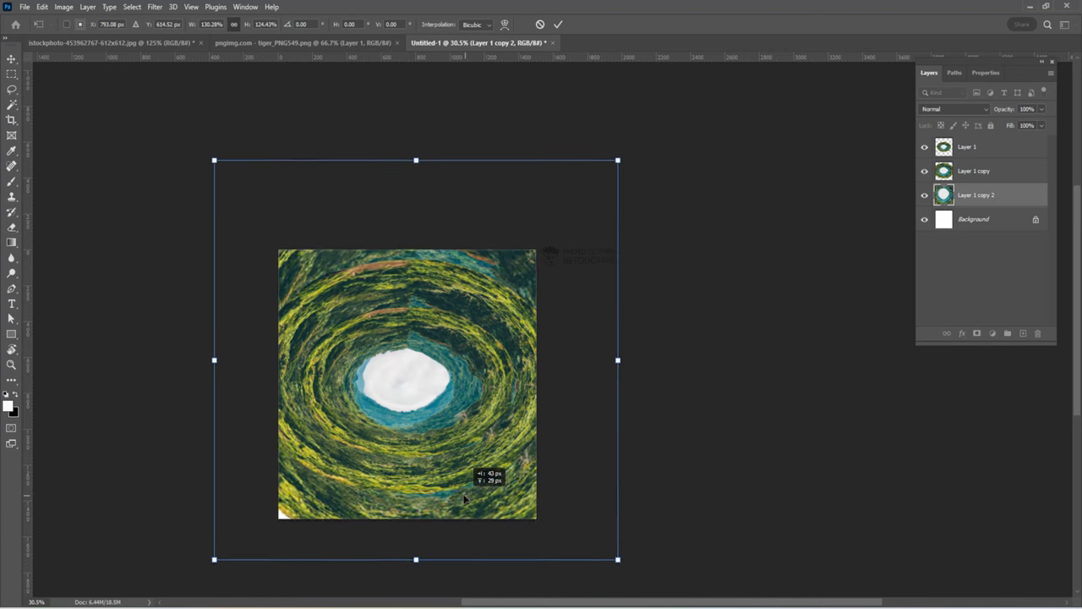
pyautogui.moveTo(412, 560); pyautogui.dragTo(412, 567)
pyautogui.moveTo(415, 510); pyautogui.dragTo(409, 501)
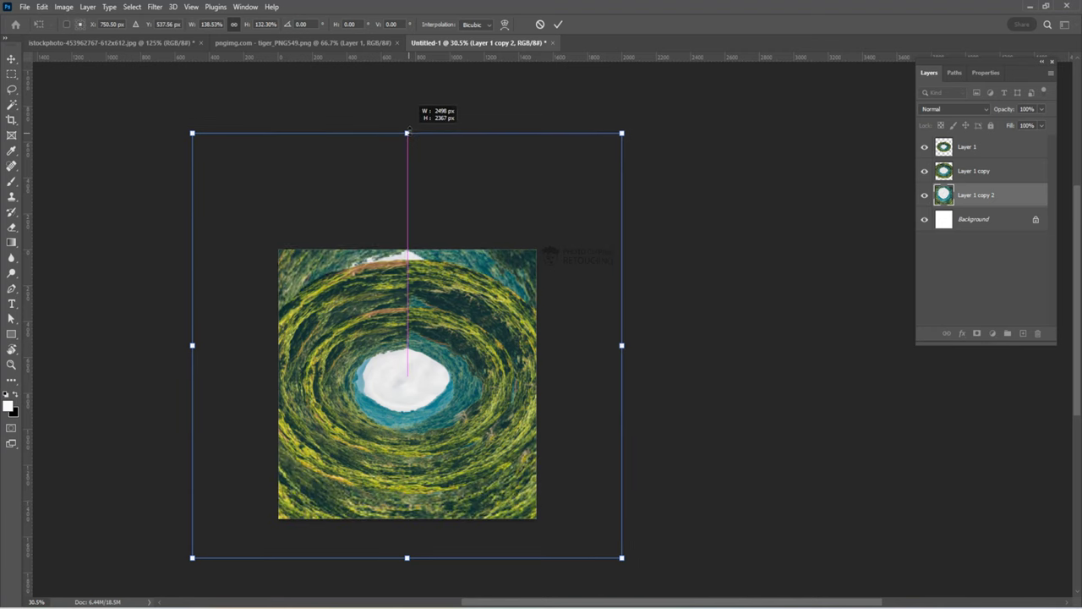
pyautogui.moveTo(406, 149); pyautogui.dragTo(406, 127)
pyautogui.moveTo(491, 264); pyautogui.dragTo(499, 289)
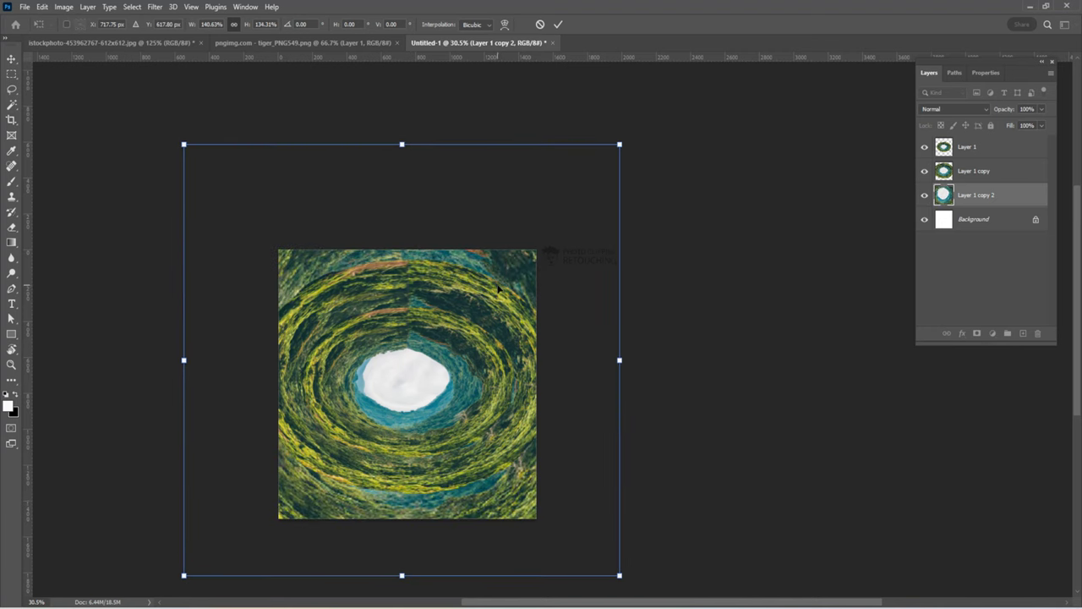
pyautogui.moveTo(497, 281); pyautogui.dragTo(499, 289)
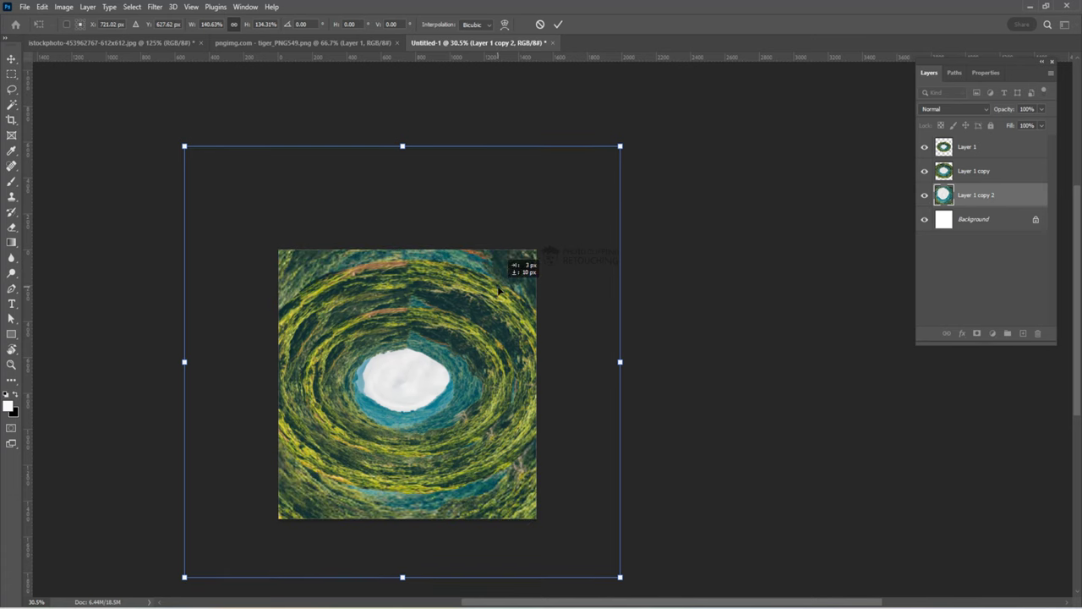
pyautogui.press('Return')
# Merge the three tunnel layers into one and enlarge the merged tunnel from its corner
pyautogui.scroll(3, 415, 398)
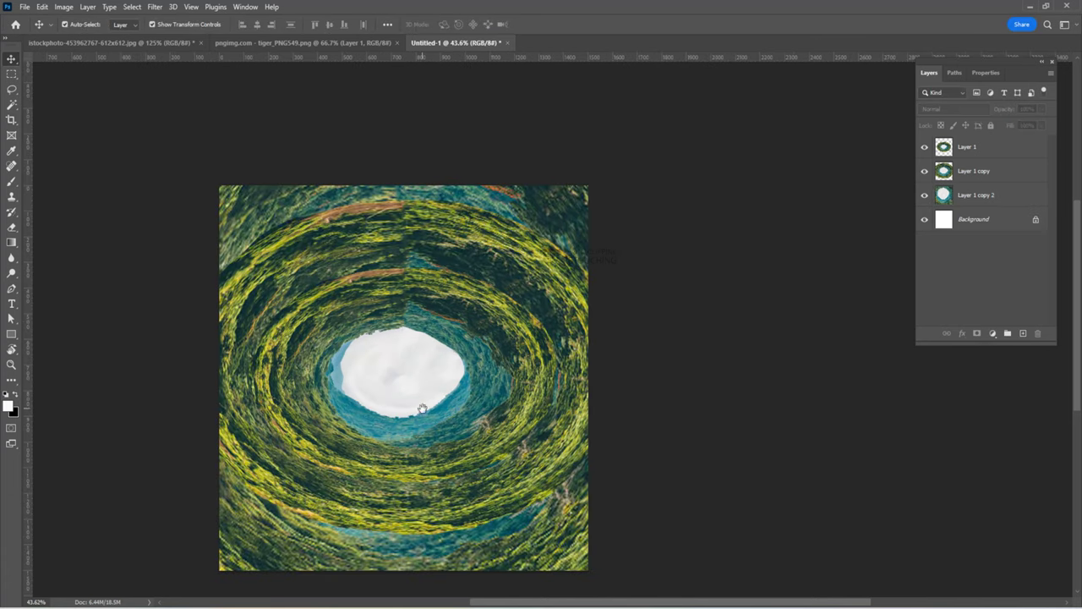
pyautogui.click(990, 151)
pyautogui.keyDown('shift'); pyautogui.click(993, 195); pyautogui.keyUp('shift')
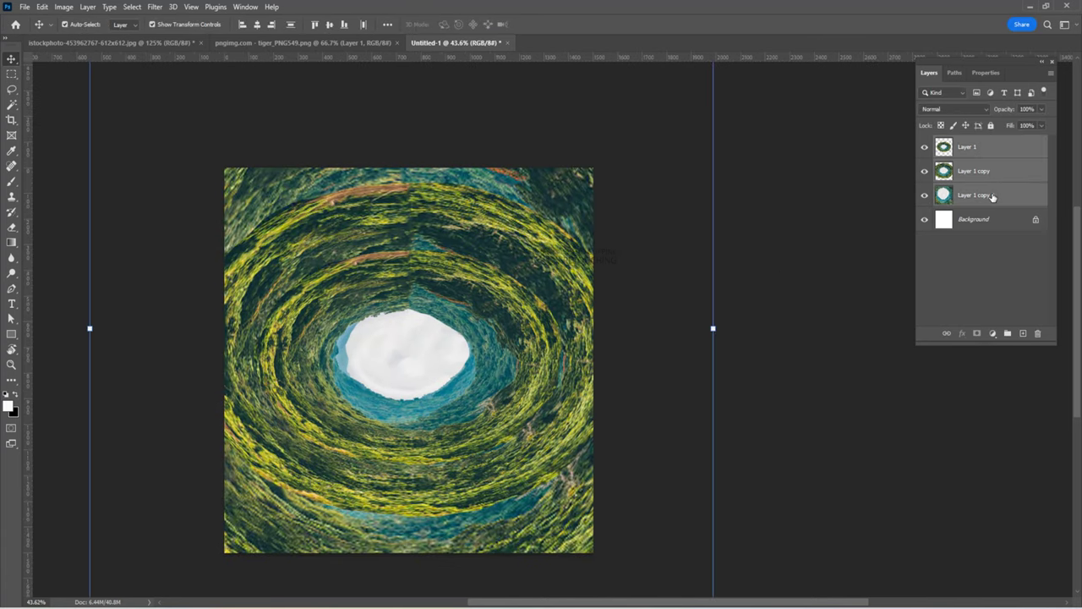
pyautogui.hotkey('ctrl', 'e')
pyautogui.hotkey('ctrl', '0')
pyautogui.hotkey('ctrl', 't')
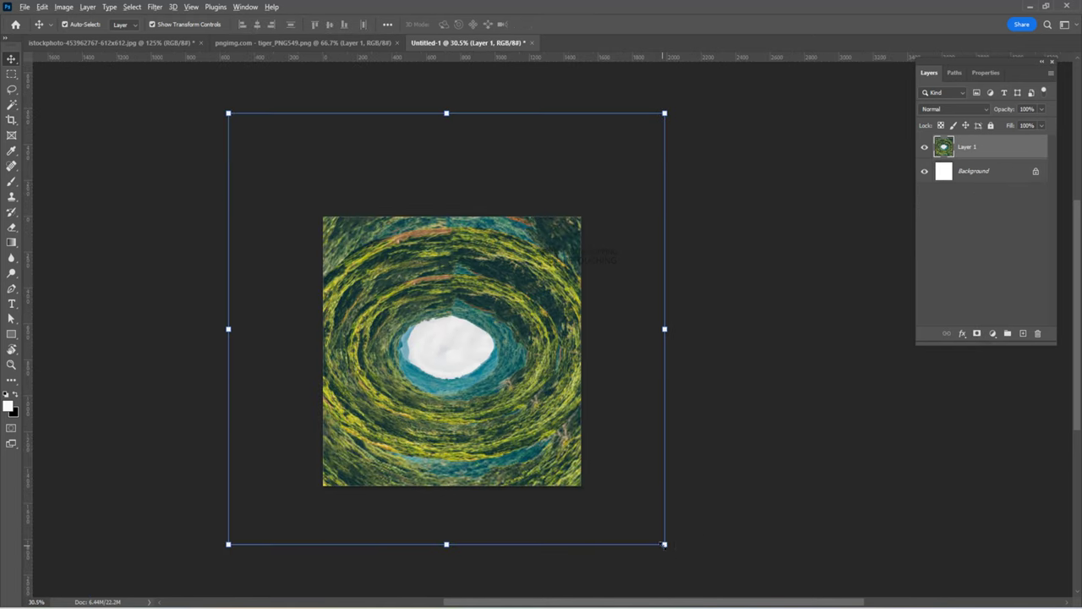
pyautogui.moveTo(665, 543)
pyautogui.mouseDown()
pyautogui.moveTo(681, 571)
pyautogui.moveTo(722, 572)
pyautogui.mouseUp()
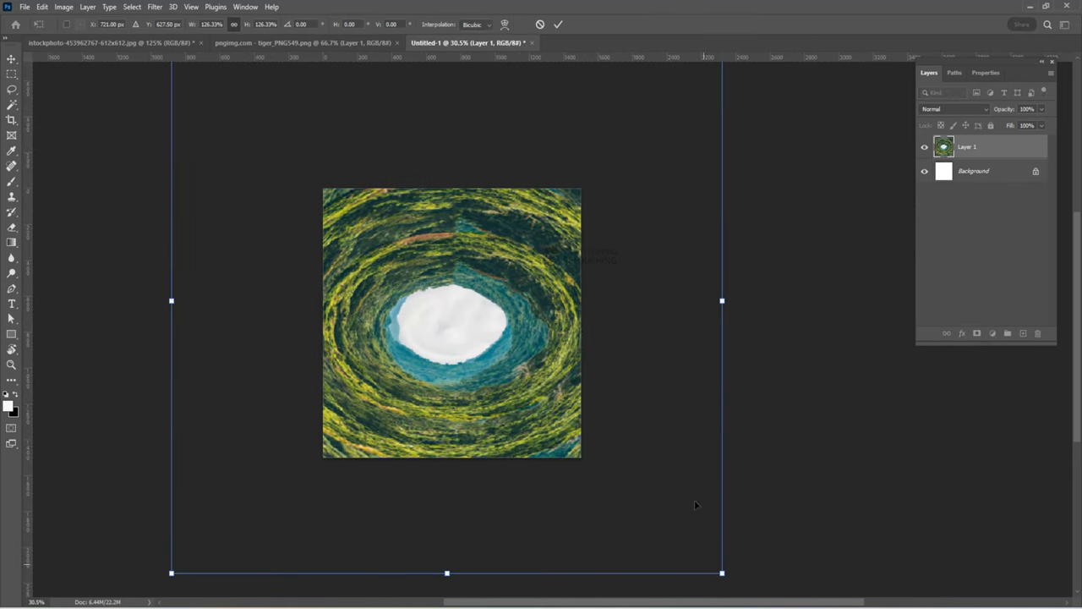
pyautogui.press('Return')
# Drag the tiger from its document into Untitled-1 and shrink it to fit the opening
pyautogui.click(303, 42)
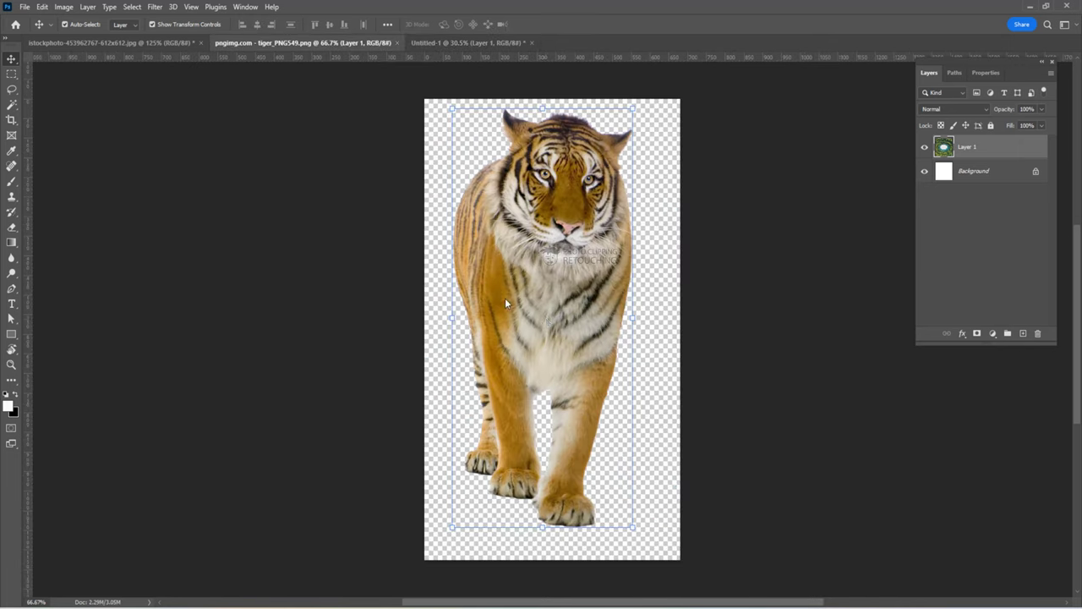
pyautogui.moveTo(505, 298)
pyautogui.mouseDown()
pyautogui.moveTo(180, 61)
pyautogui.moveTo(180, 46)
pyautogui.mouseUp()
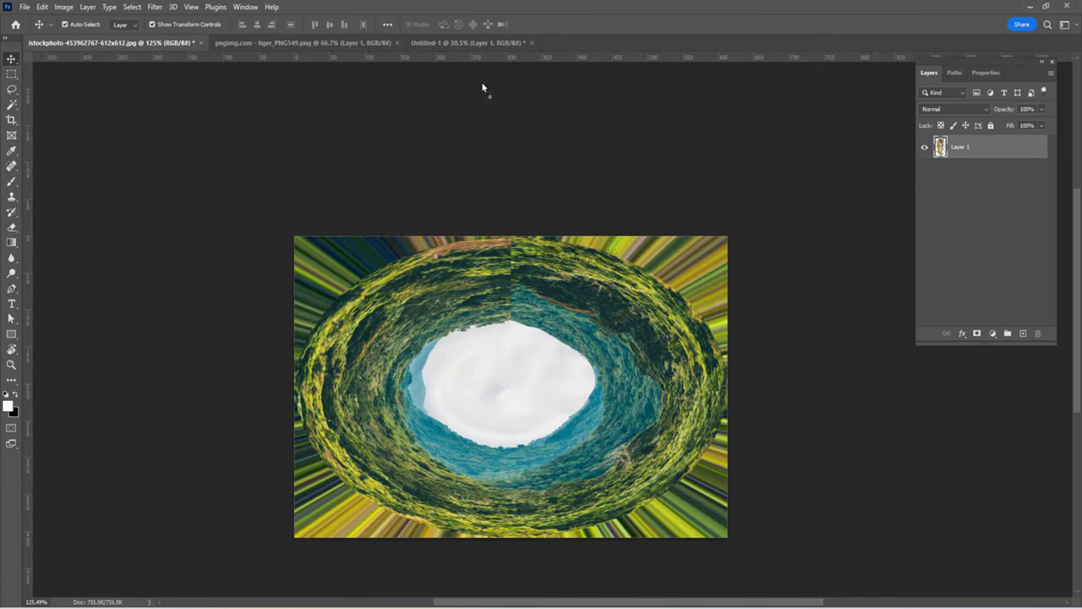
pyautogui.moveTo(482, 87)
pyautogui.mouseDown()
pyautogui.moveTo(473, 42)
pyautogui.moveTo(500, 327)
pyautogui.mouseUp()
pyautogui.moveTo(519, 393); pyautogui.dragTo(511, 361)
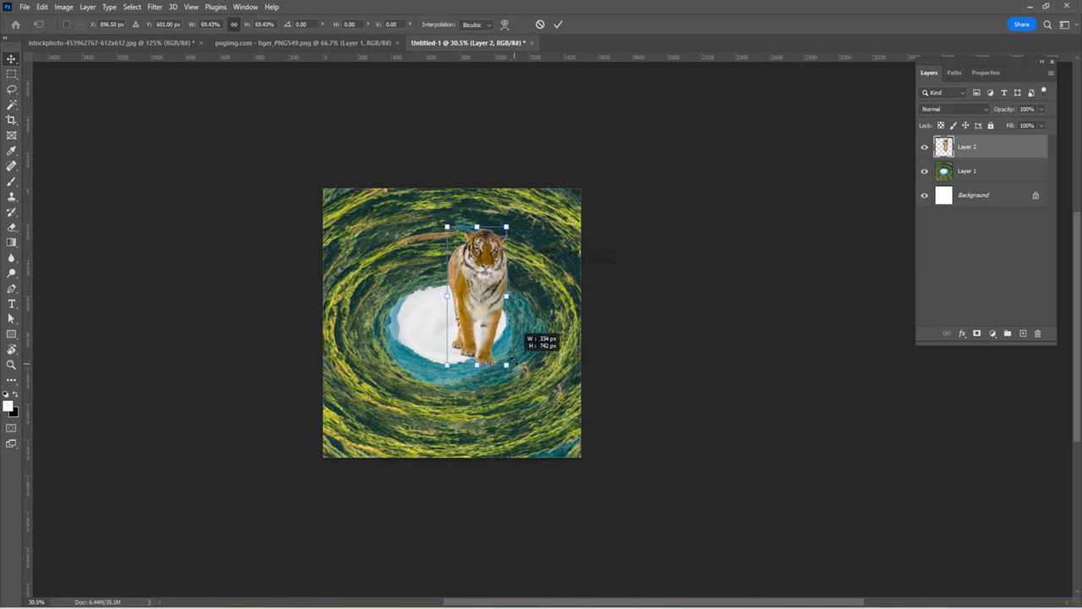
# Scale the tiger to about 98% and position it in front of the sky opening
pyautogui.scroll(3, 469, 310)
pyautogui.moveTo(470, 310); pyautogui.dragTo(420, 319)
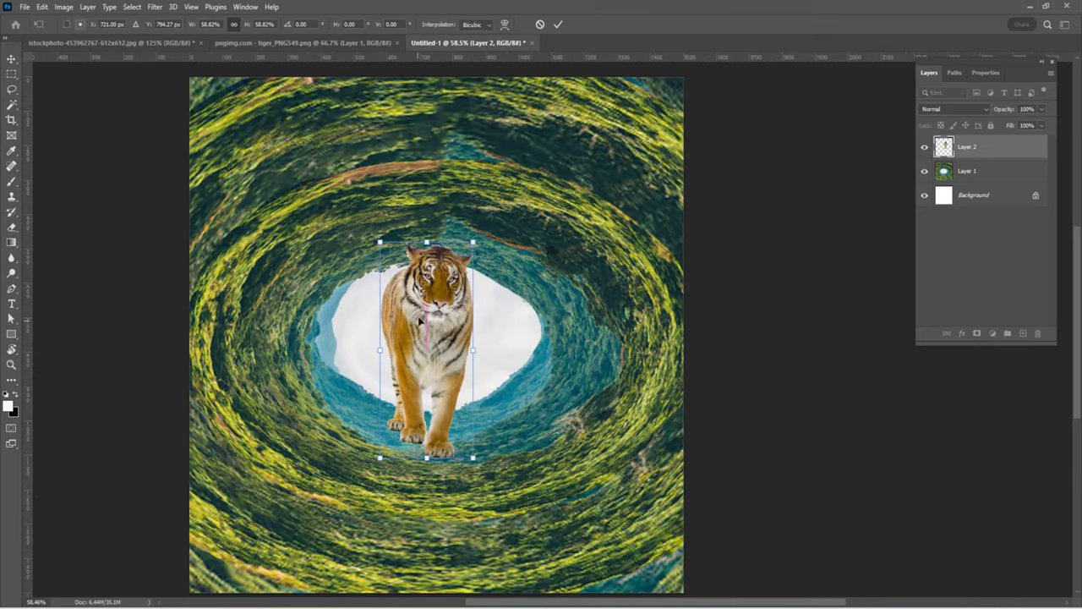
pyautogui.moveTo(473, 458); pyautogui.dragTo(517, 502)
pyautogui.moveTo(486, 423); pyautogui.dragTo(474, 387)
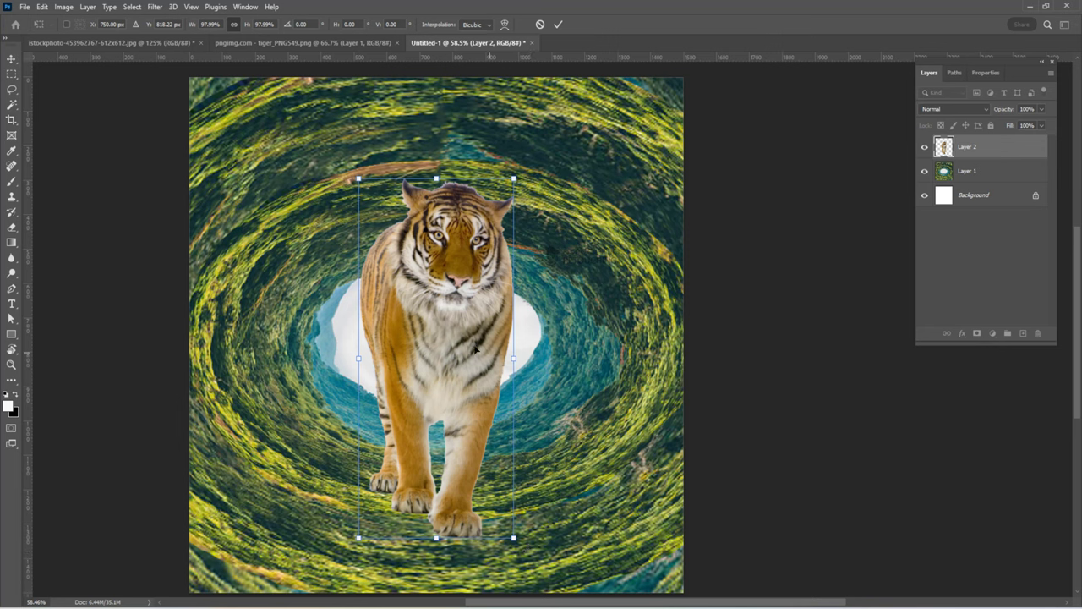
pyautogui.moveTo(474, 348); pyautogui.dragTo(494, 336)
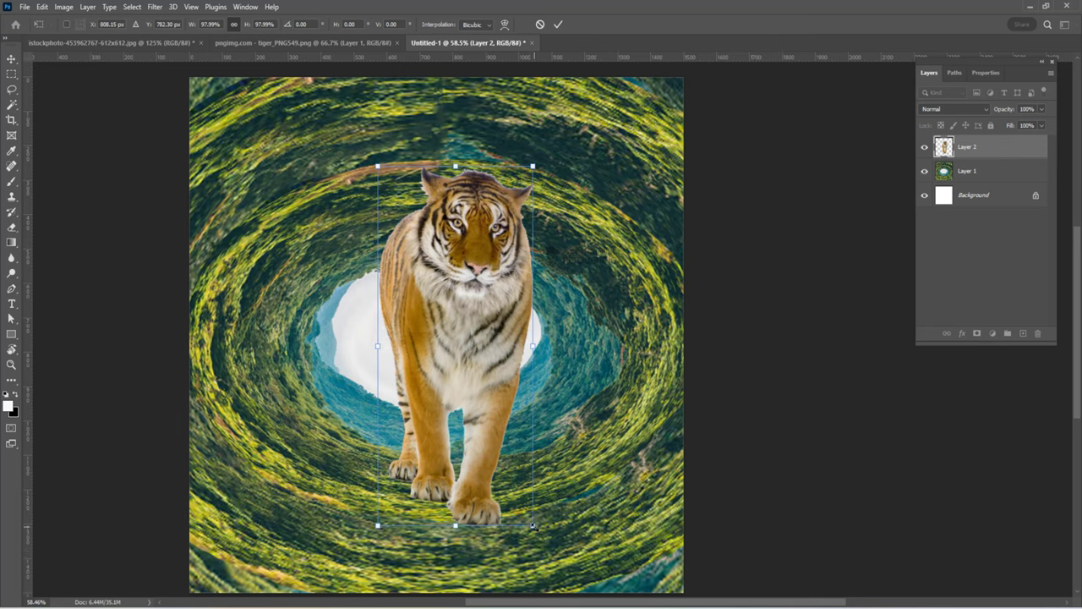
pyautogui.press('Return')
# Enlarge and stretch the tunnel layer upward to about 124% by 138%, widening the sky opening
pyautogui.click(964, 171)
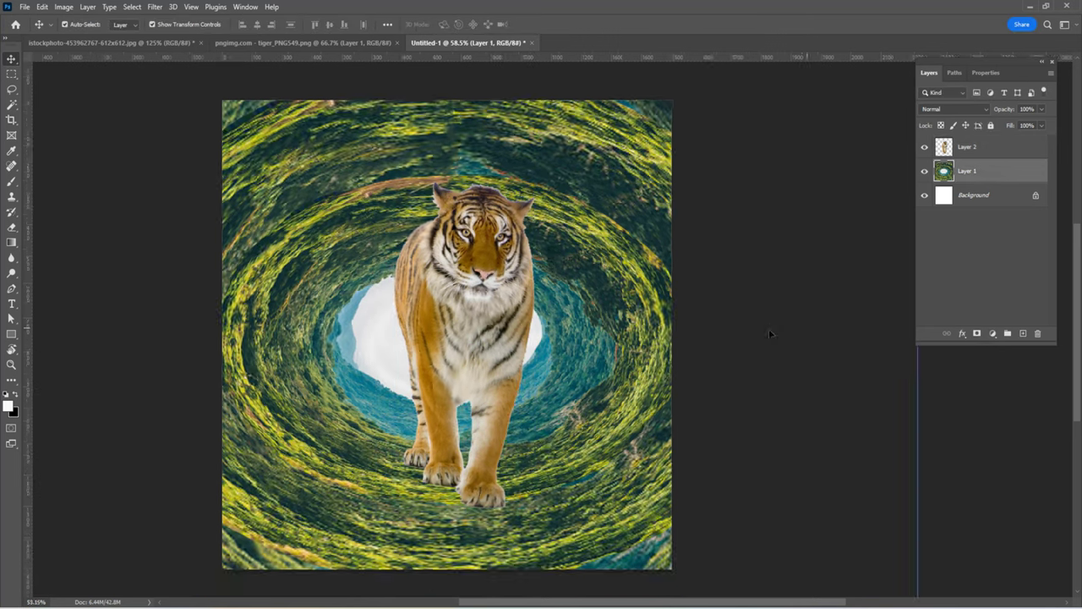
pyautogui.scroll(-3, 769, 379)
pyautogui.moveTo(774, 587); pyautogui.dragTo(794, 599)
pyautogui.scroll(-1, 795, 598)
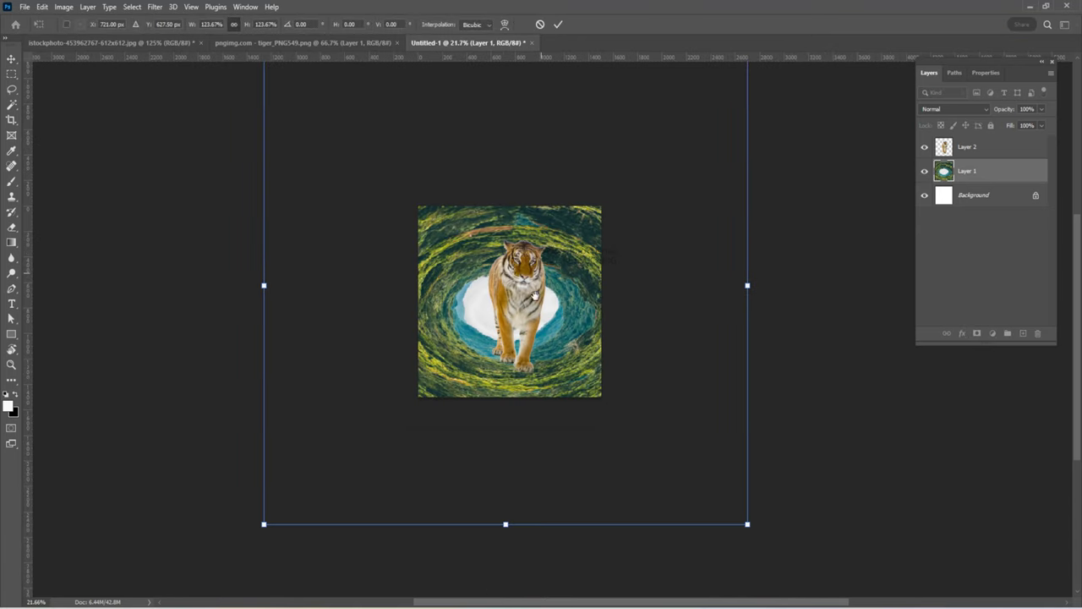
pyautogui.scroll(2, 493, 154)
pyautogui.moveTo(493, 155); pyautogui.dragTo(493, 95)
pyautogui.moveTo(530, 372); pyautogui.dragTo(512, 408)
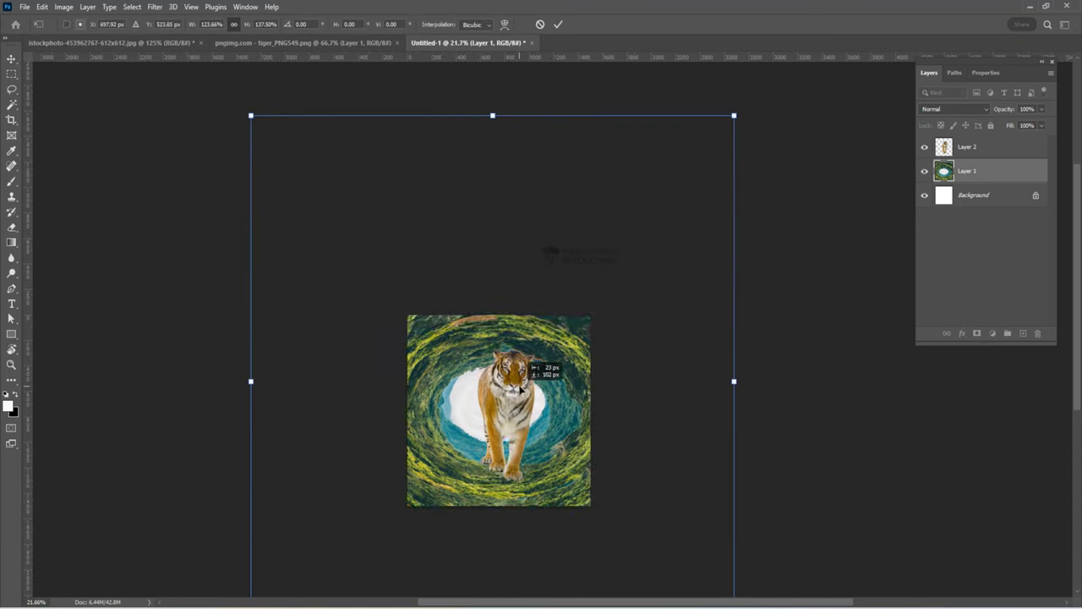
pyautogui.press('Return')
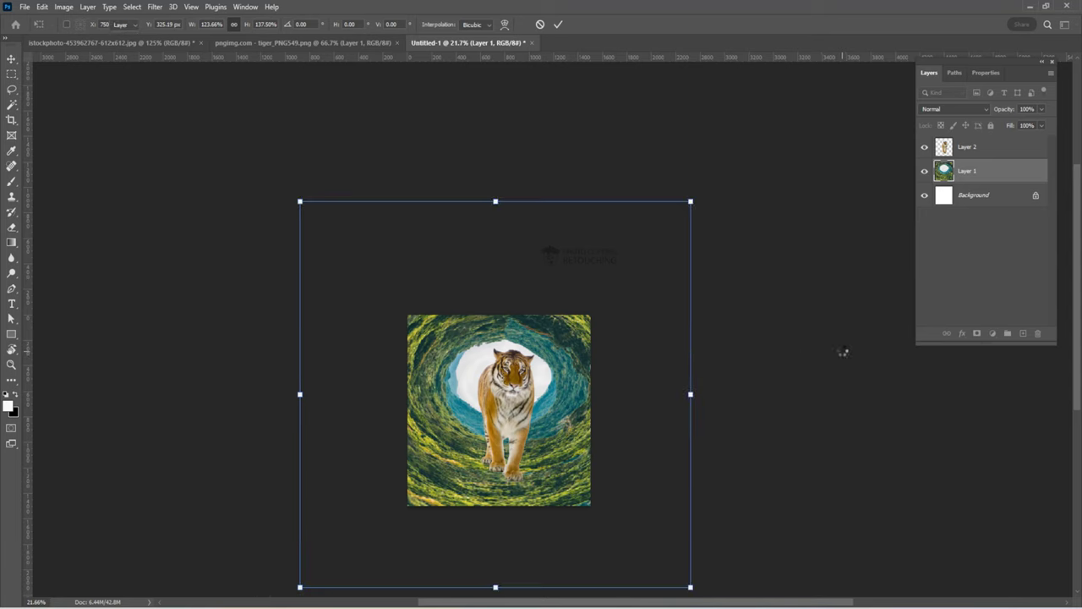
# Shrink the tiger to roughly 66% and move it lower onto the tunnel floor
pyautogui.scroll(2, 841, 353)
pyautogui.click(517, 533)
pyautogui.moveTo(527, 559); pyautogui.dragTo(512, 524)
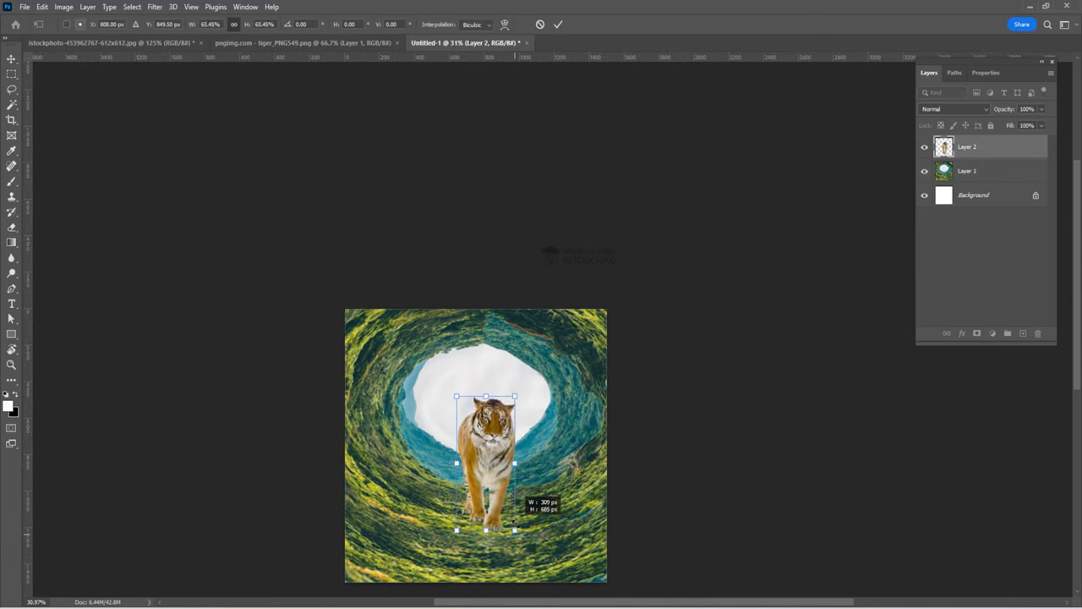
pyautogui.scroll(3, 512, 525)
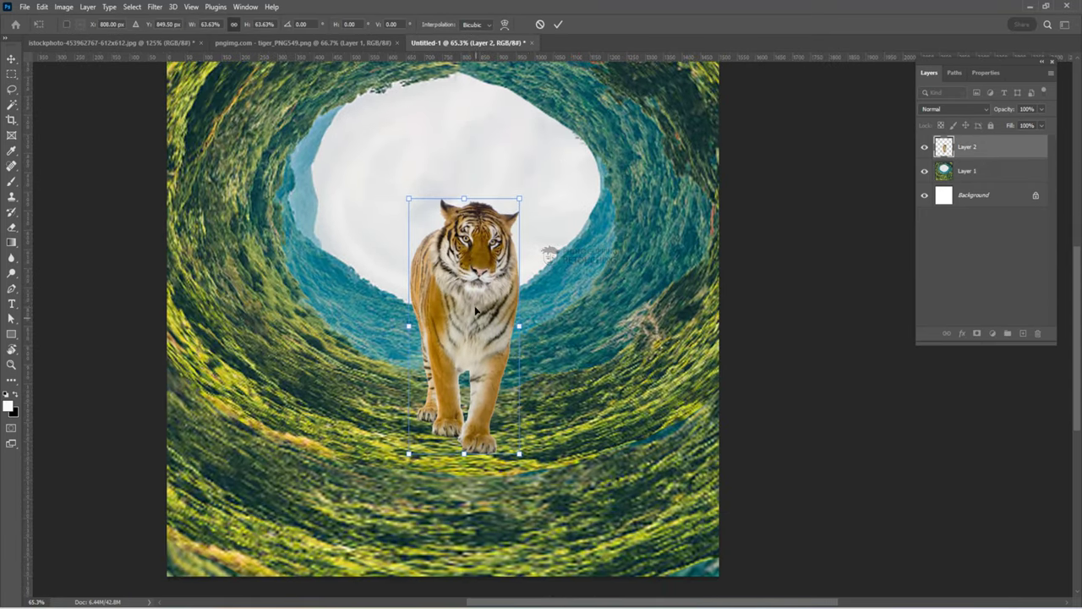
pyautogui.moveTo(477, 311); pyautogui.dragTo(482, 324)
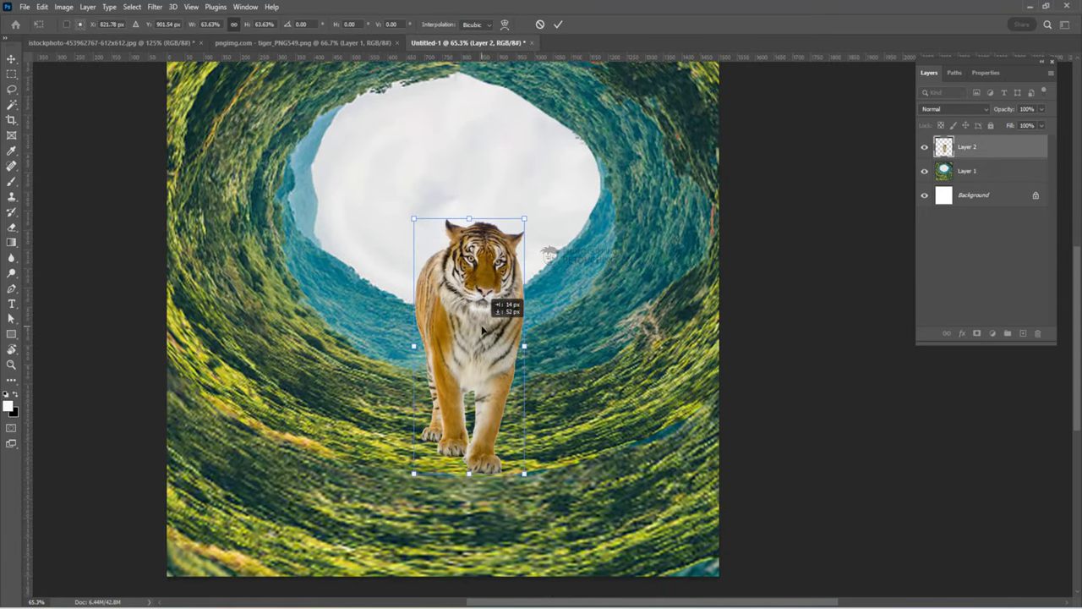
pyautogui.moveTo(531, 484); pyautogui.dragTo(538, 494)
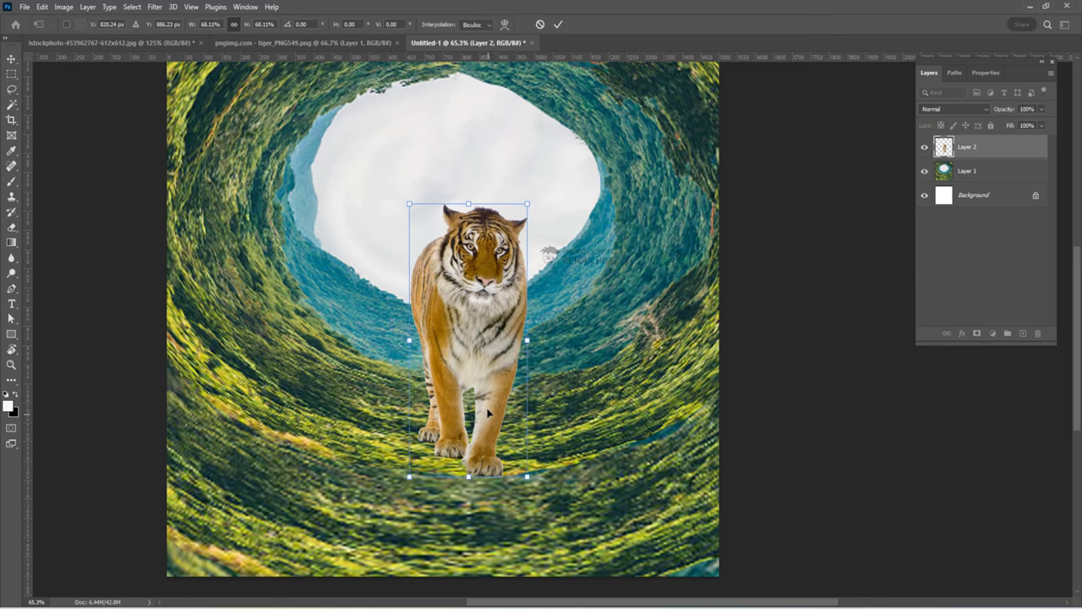
pyautogui.moveTo(486, 397); pyautogui.dragTo(490, 427)
pyautogui.moveTo(533, 499); pyautogui.dragTo(541, 475)
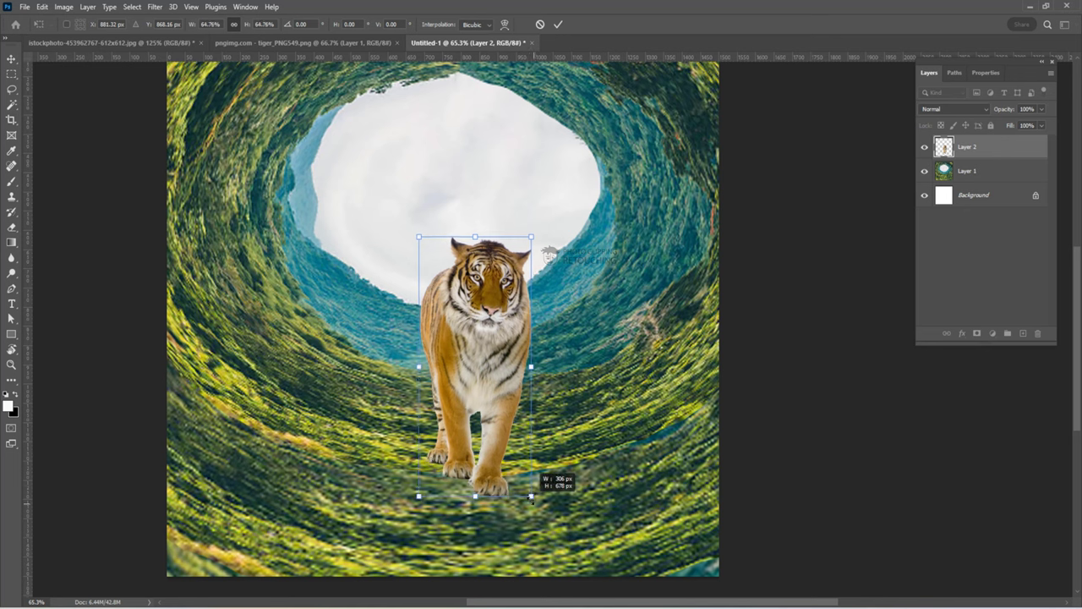
pyautogui.click(557, 24)
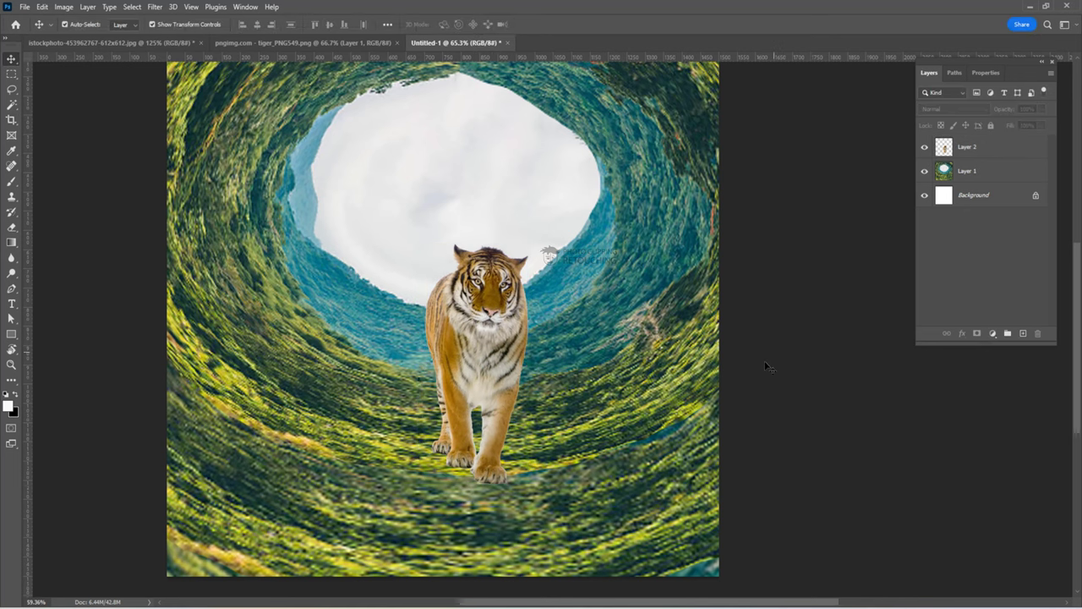
pyautogui.scroll(-2, 768, 367)
pyautogui.scroll(2, 771, 367)
pyautogui.scroll(-2, 819, 316)
pyautogui.scroll(-1, 736, 327)
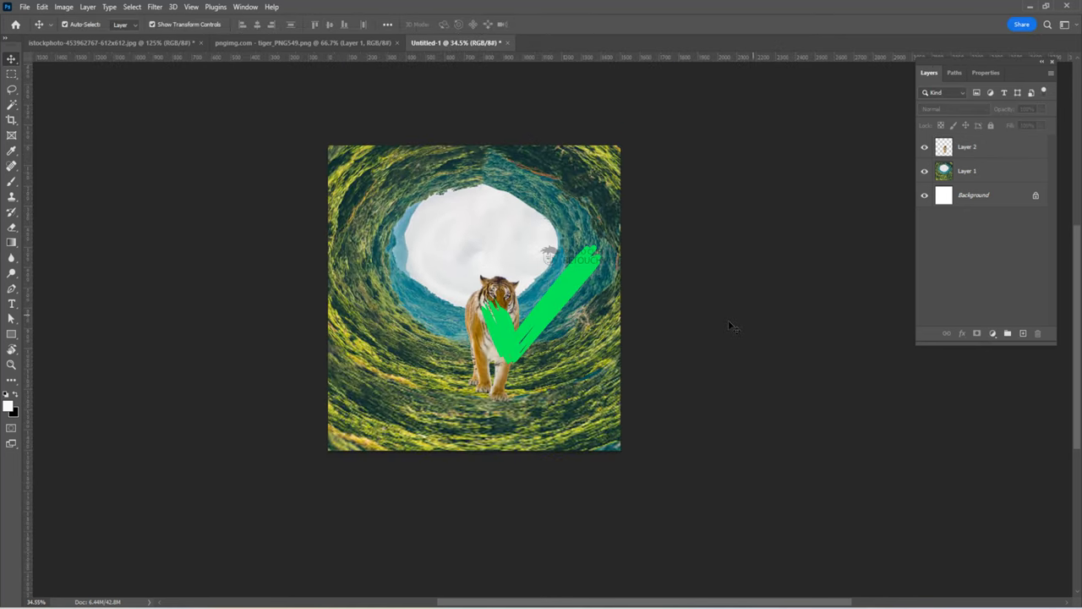
pyautogui.scroll(1, 668, 372)
pyautogui.scroll(1, 641, 372)
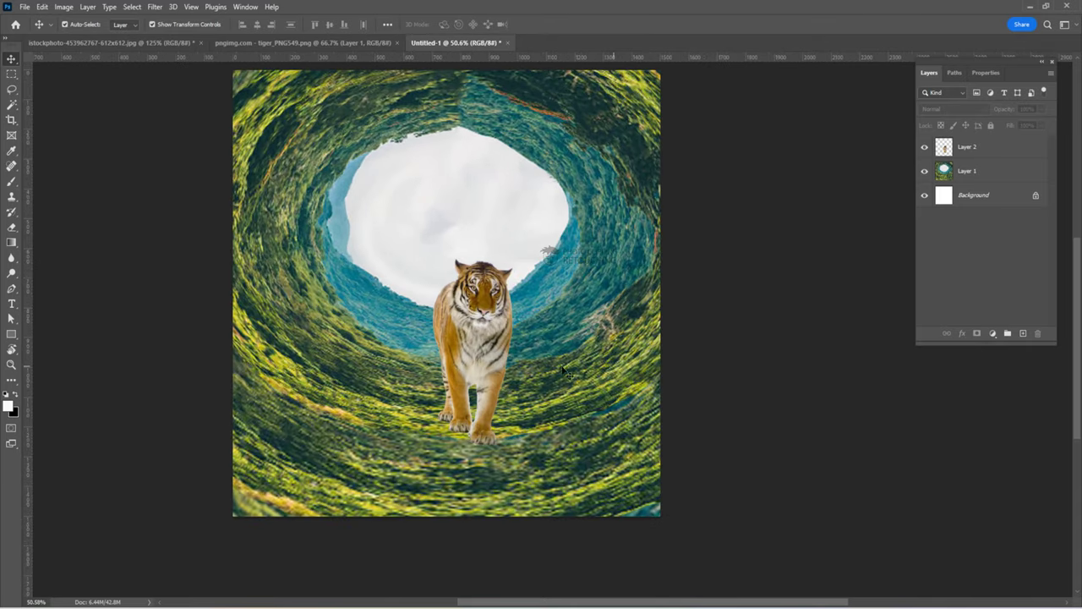
pyautogui.scroll(1, 626, 381)
pyautogui.scroll(-2, 588, 402)
pyautogui.scroll(-2, 588, 403)
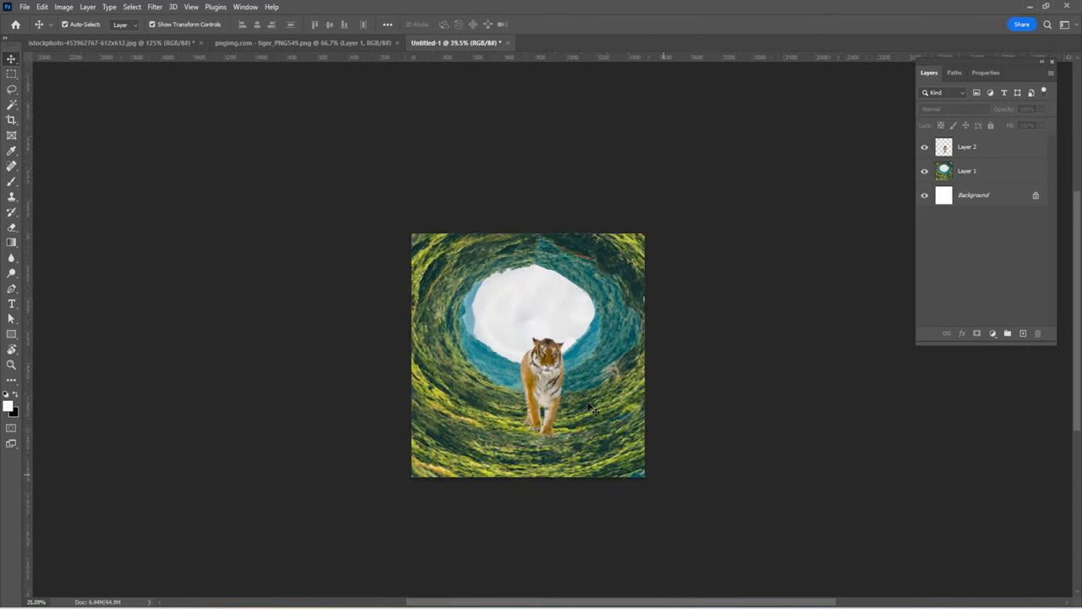